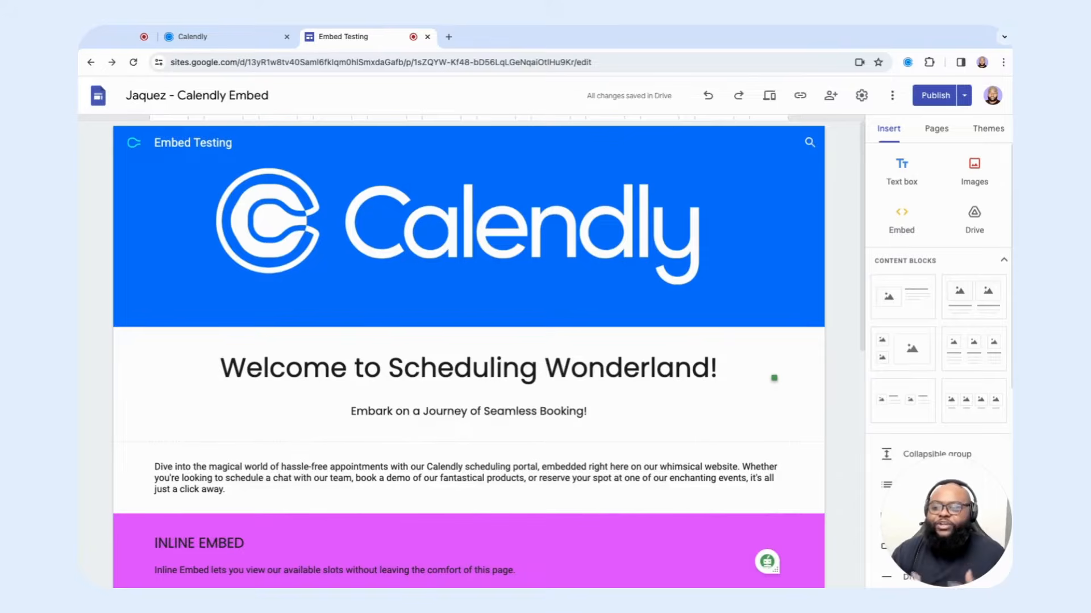
Switch to Calendly and choose Inline Embed as the website sharing option for the Learning Calendly event type
key(ctrl+shift+Tab)
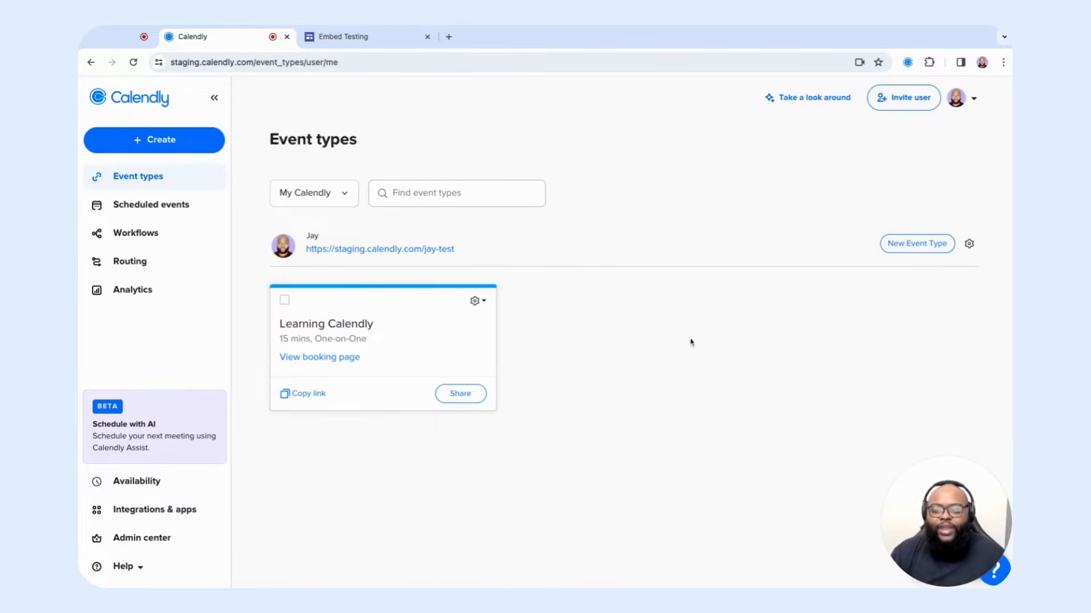
click(969, 246)
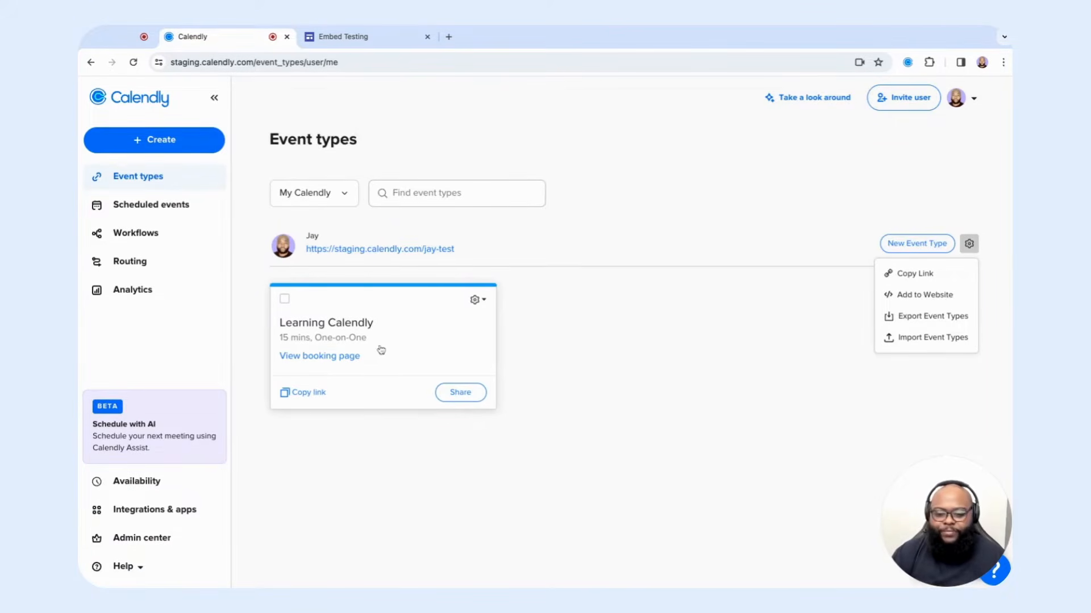
click(461, 393)
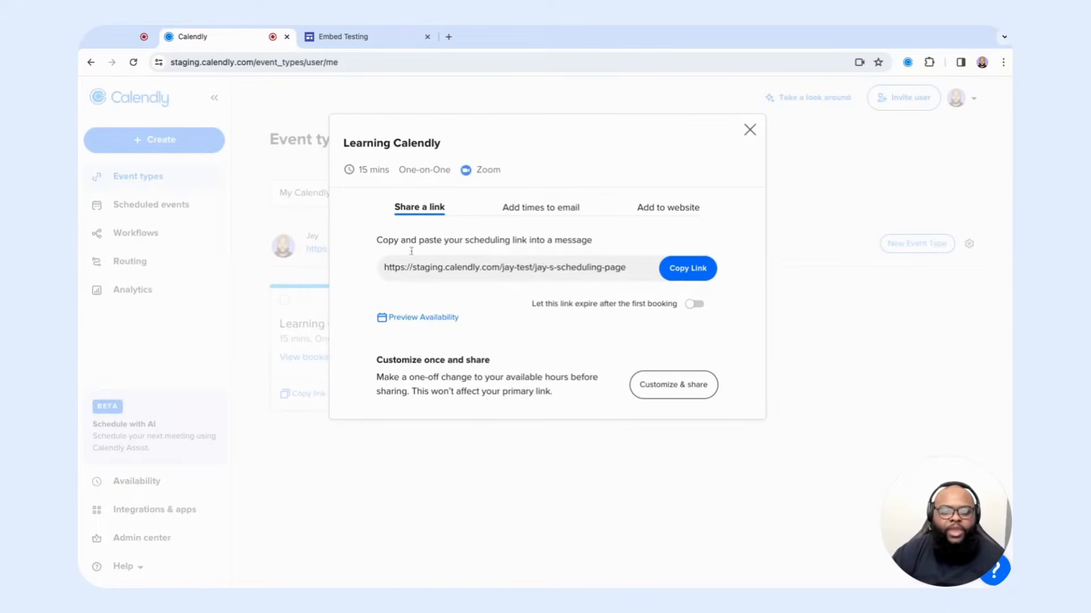
click(669, 213)
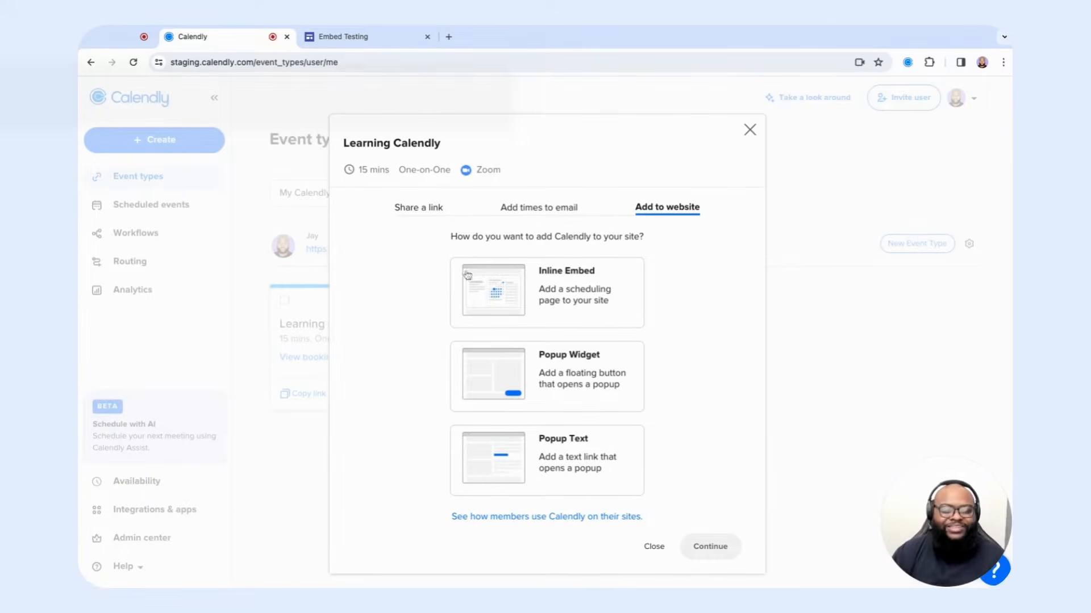
click(518, 286)
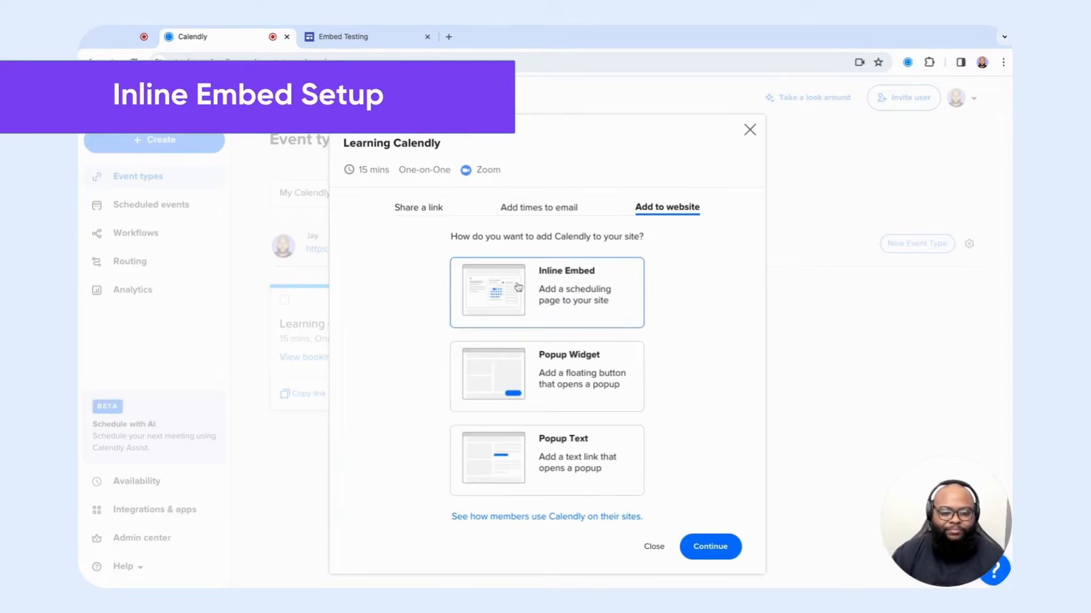
click(702, 546)
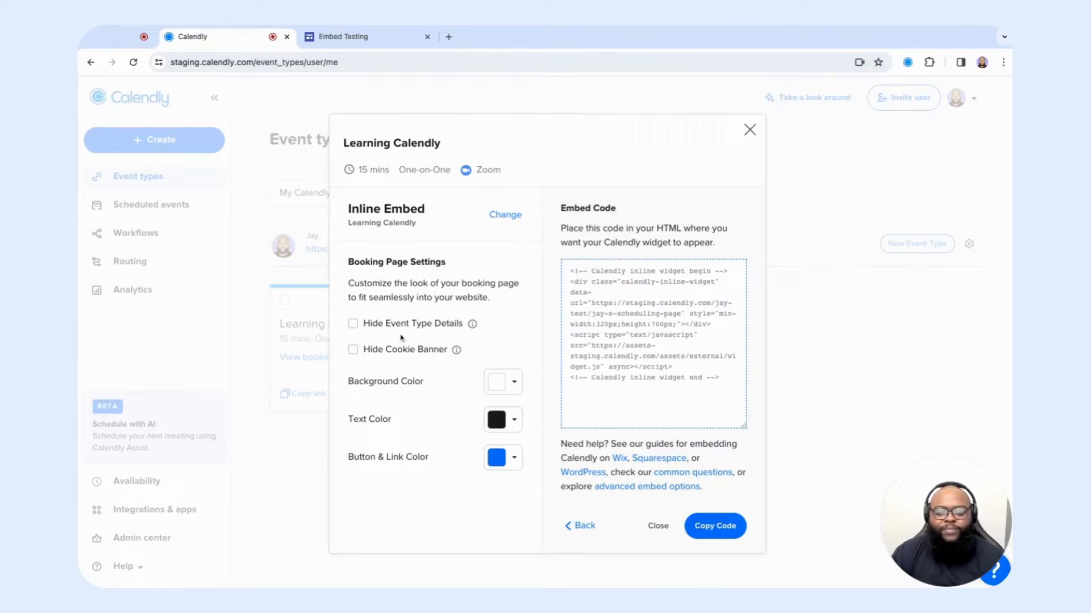
Try the Hide Event Type Details and Hide Cookie Banner options for the inline embed, and clear both again
click(353, 324)
click(353, 350)
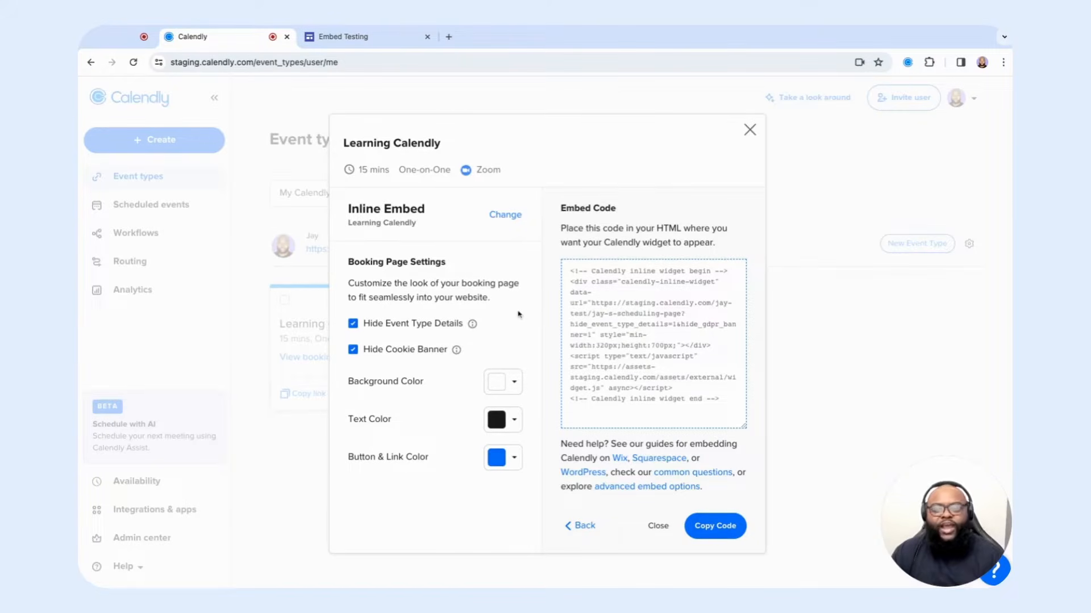
click(352, 350)
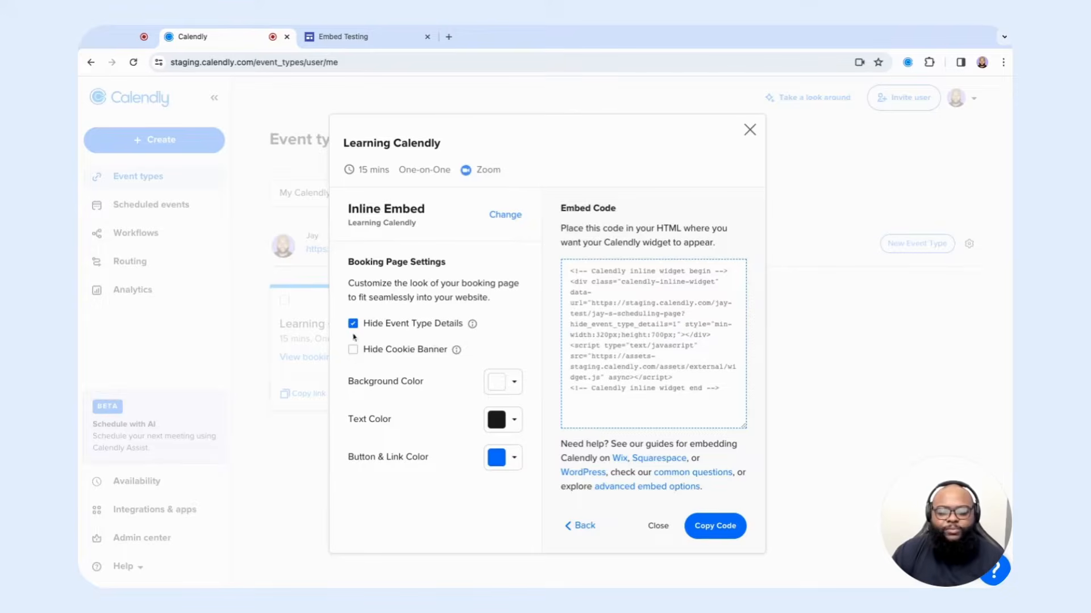
click(353, 324)
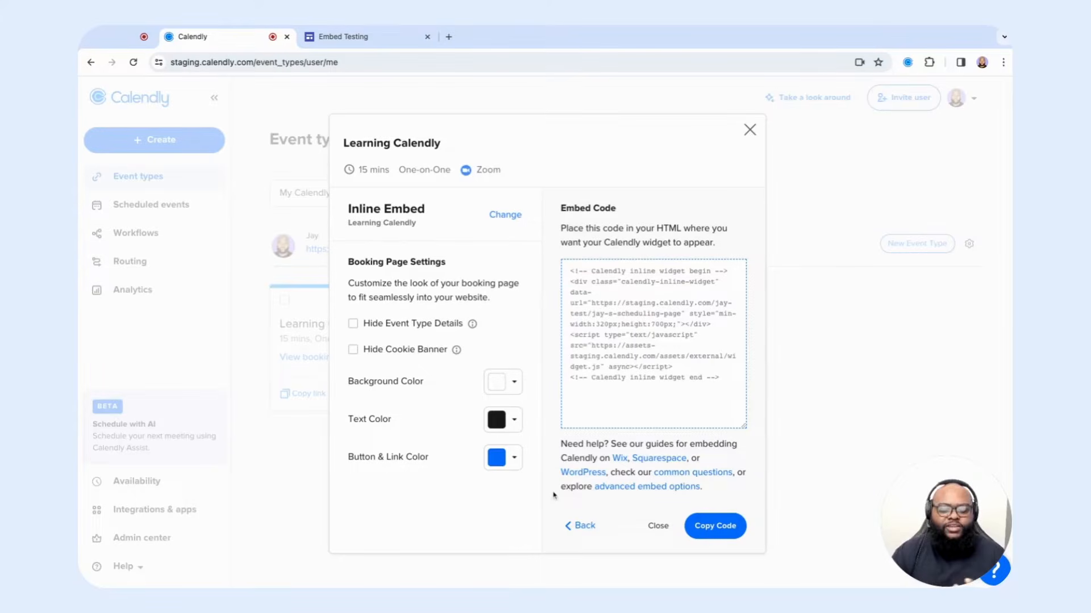
Copy the inline embed code and insert it as an HTML code embed in the Google Sites page
click(710, 533)
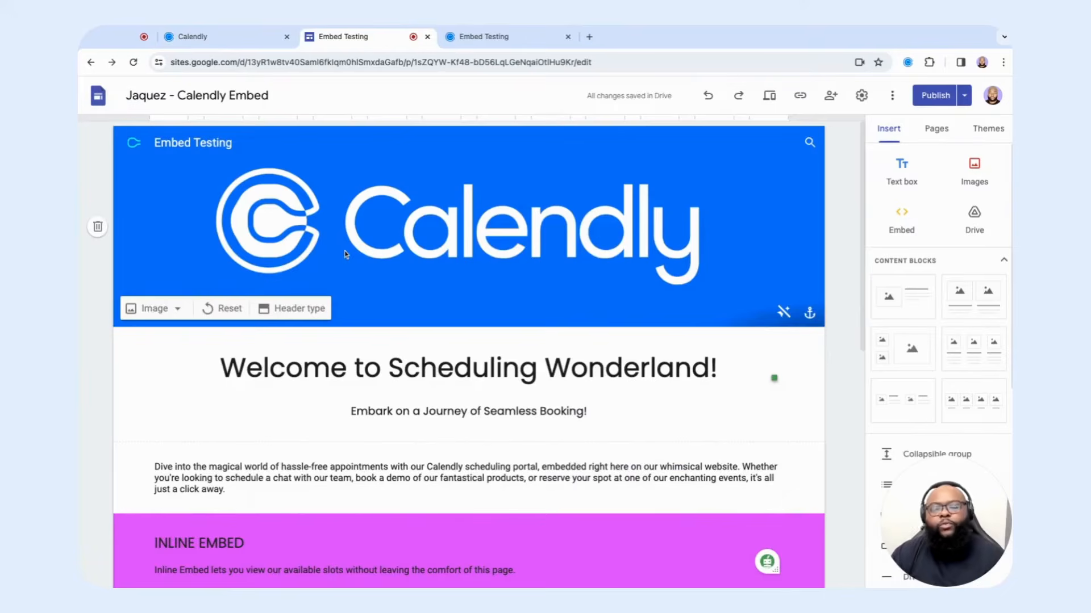
scroll(344, 250, down, 5)
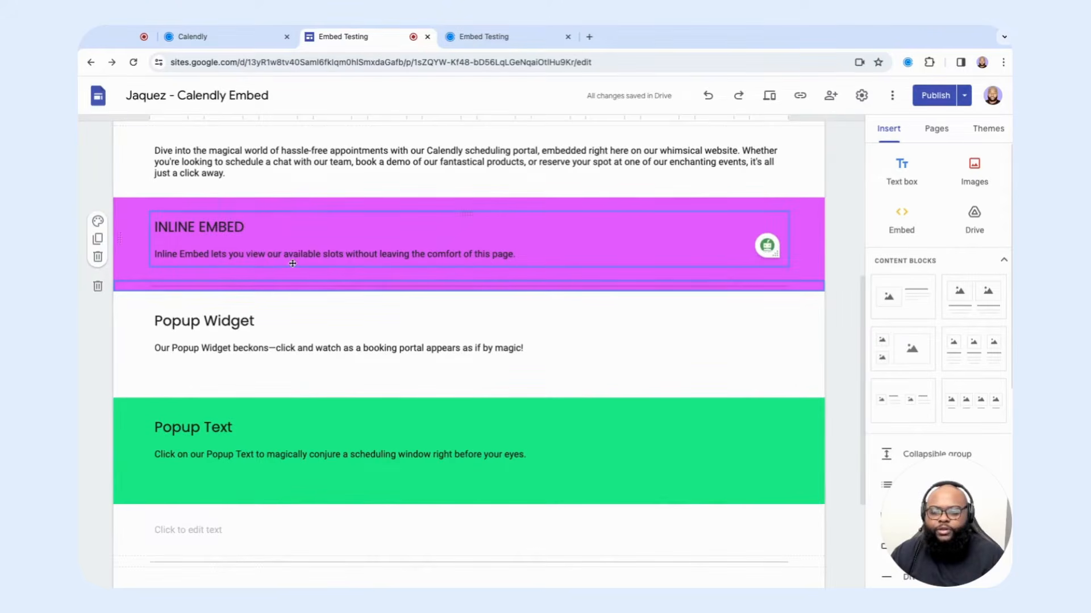
click(902, 219)
click(452, 304)
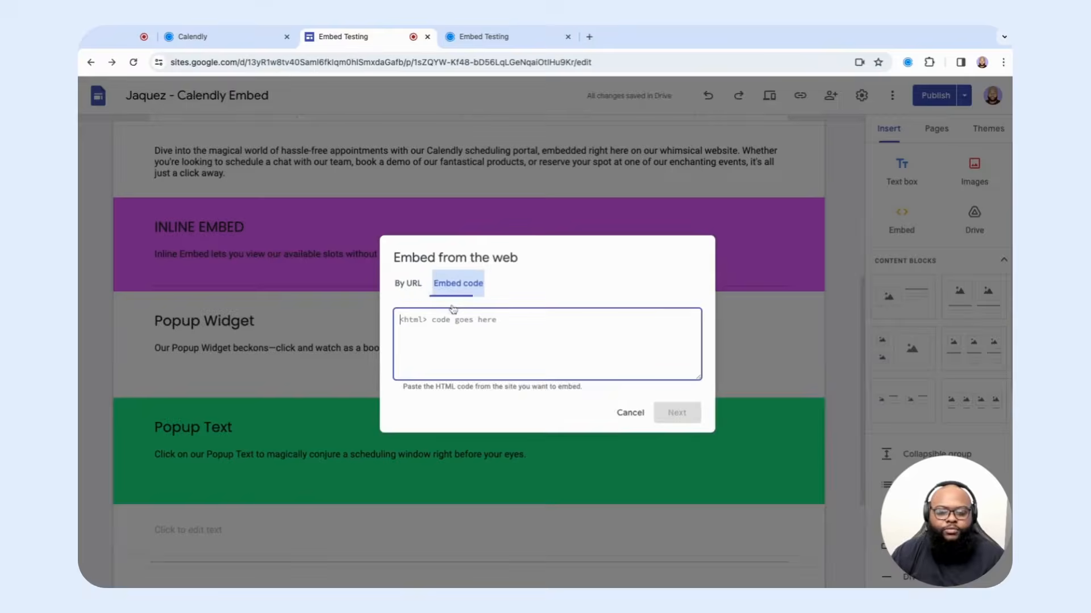
text(<!-- Calendly inline widget begin --> <div class="calendly-inline-widget" data-url="https://staging.calendly.com/jay-test/jay-s-scheduling-page" style="min-width:320px;height:700px;"></div> <script type="text/javascript" src="https://assets-staging.calendly.com/assets/external/widget.js" async></script> <!-- Calendly inline widget end -->)
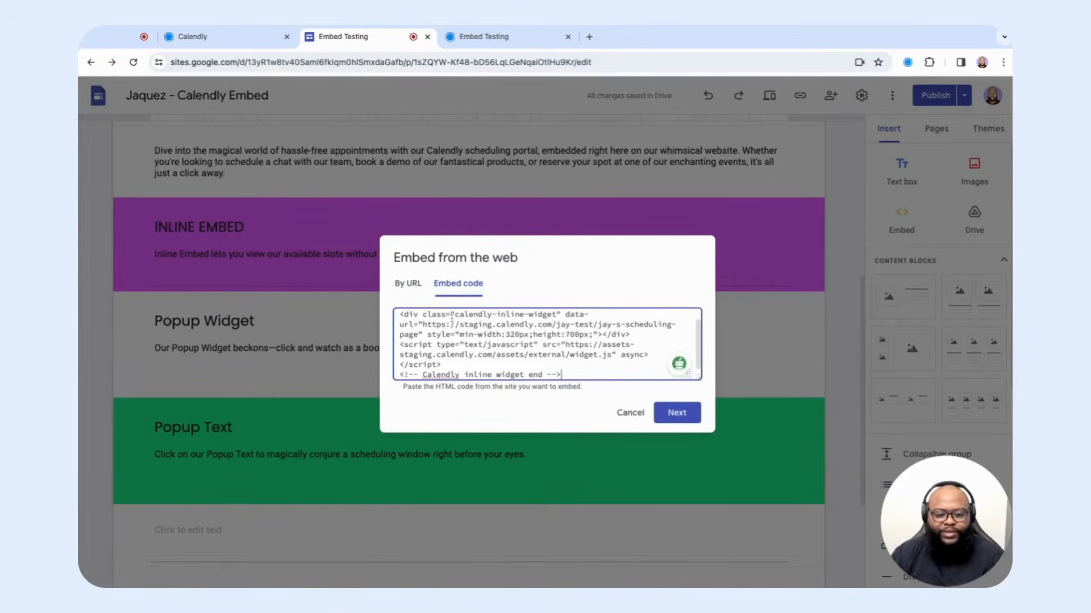
click(672, 416)
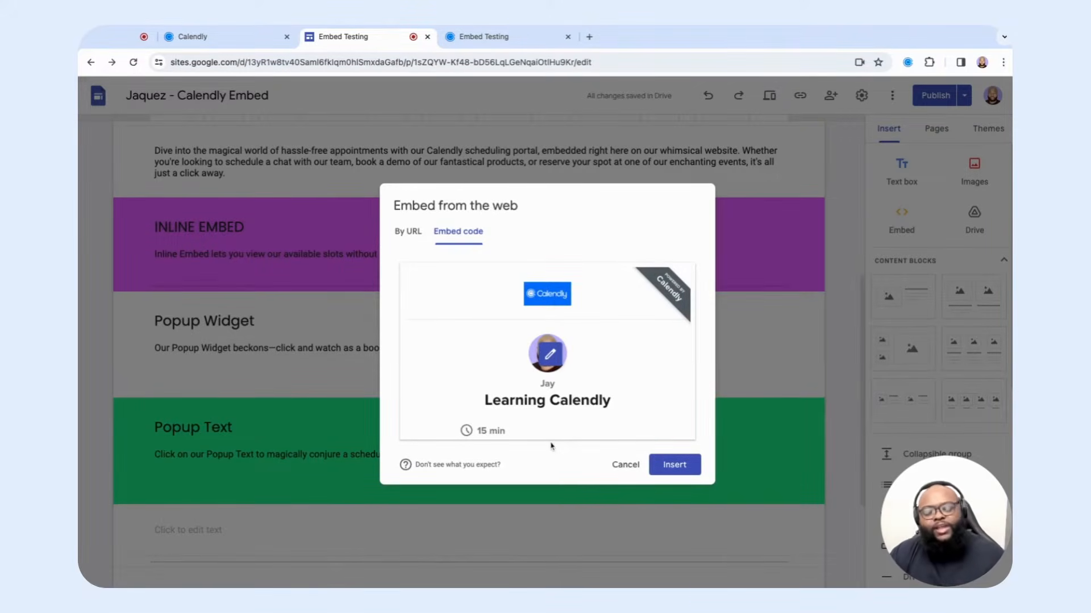
click(674, 465)
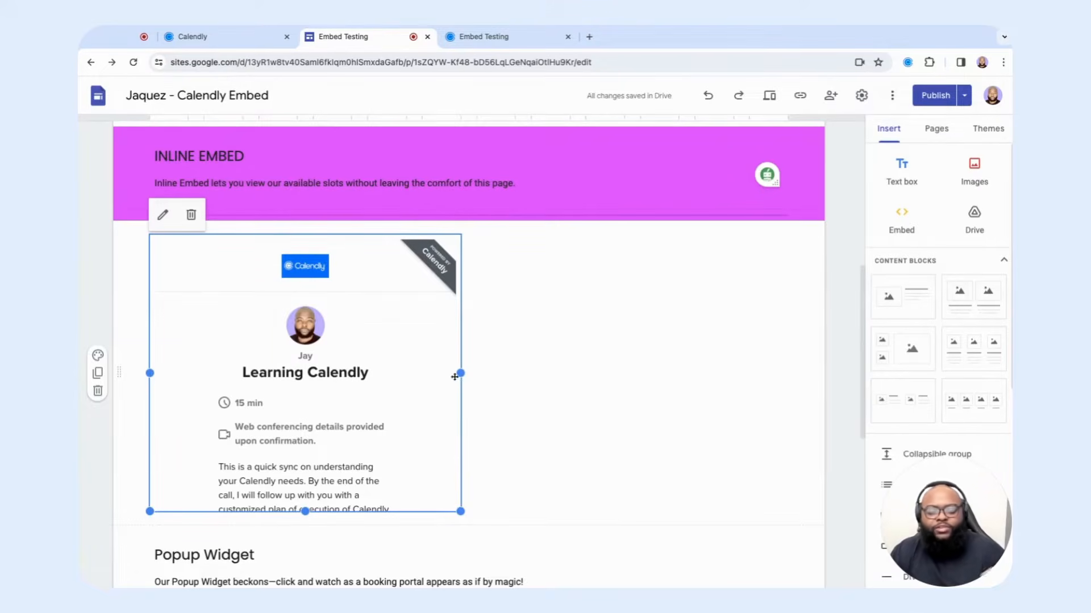
Widen the inserted Calendly embed to the full content width of the page and increase its height
drag(459, 373, 806, 373)
scroll(509, 387, down, 2)
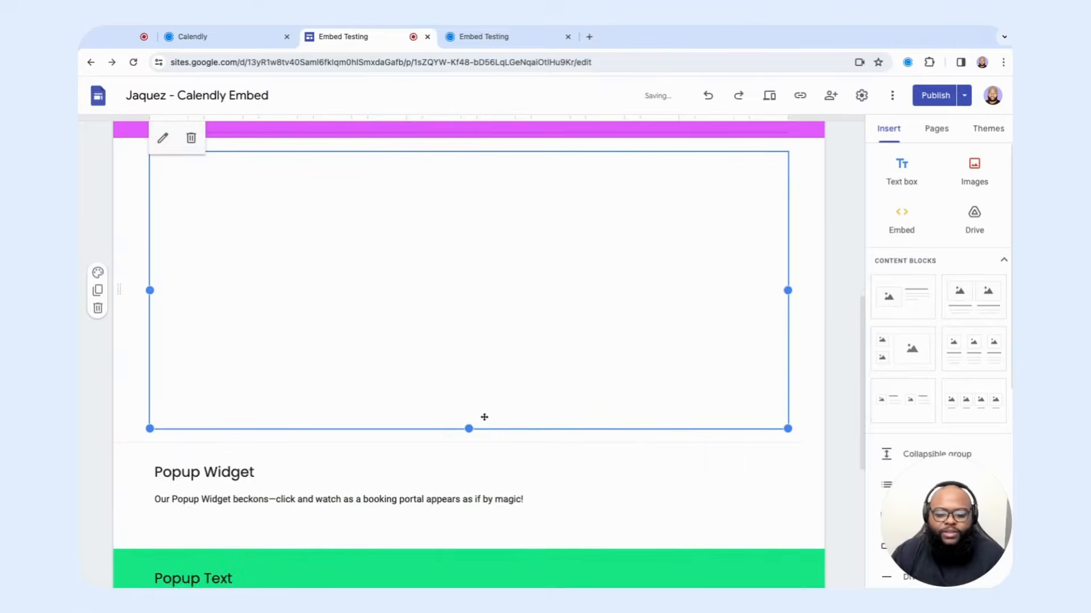
drag(471, 430, 469, 565)
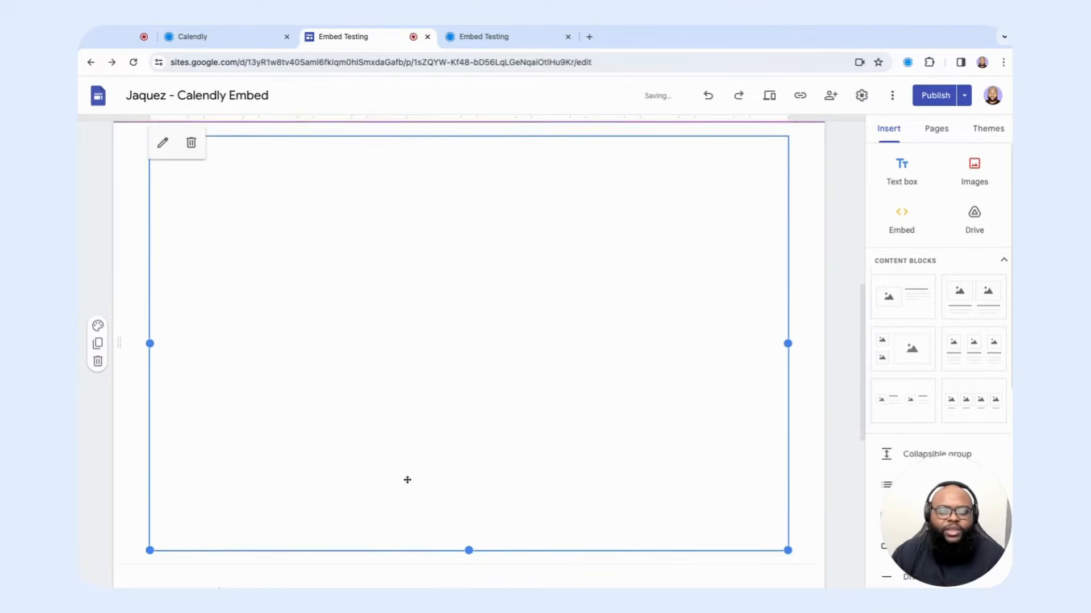
Publish the updated Home page and switch to the live Embed Testing site
click(932, 95)
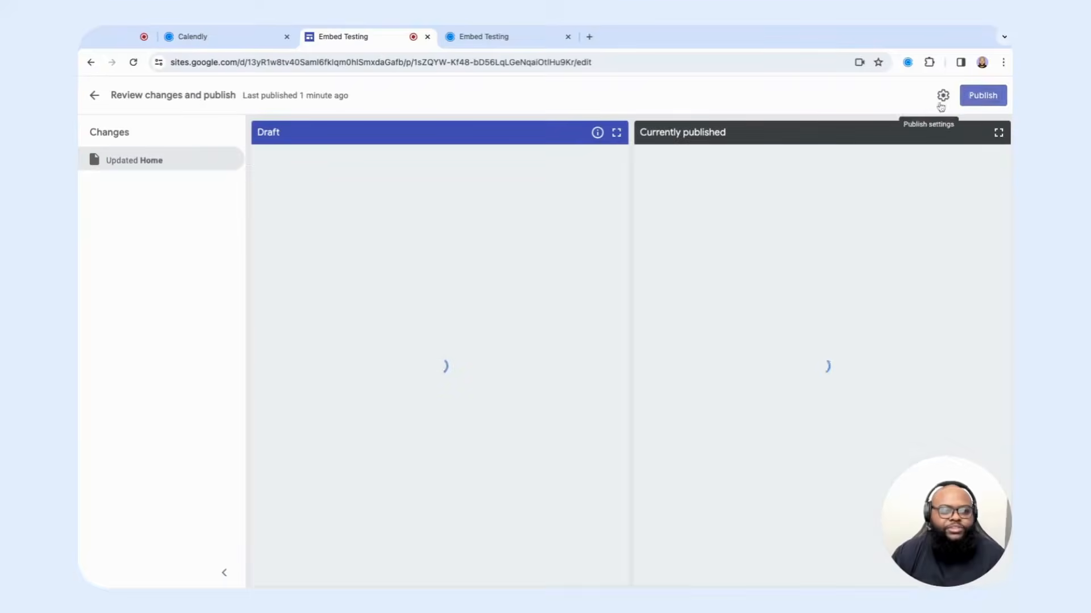
click(974, 102)
click(483, 37)
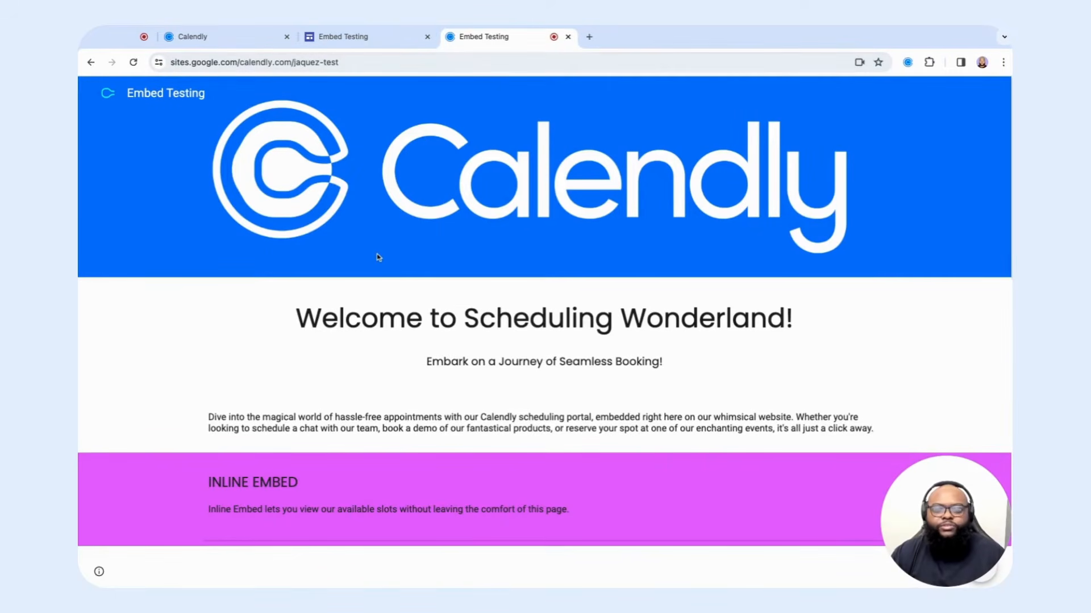
Examine how the inline Calendly scheduling calendar is displayed on the published page
scroll(378, 258, down, 2)
scroll(378, 257, down, 4)
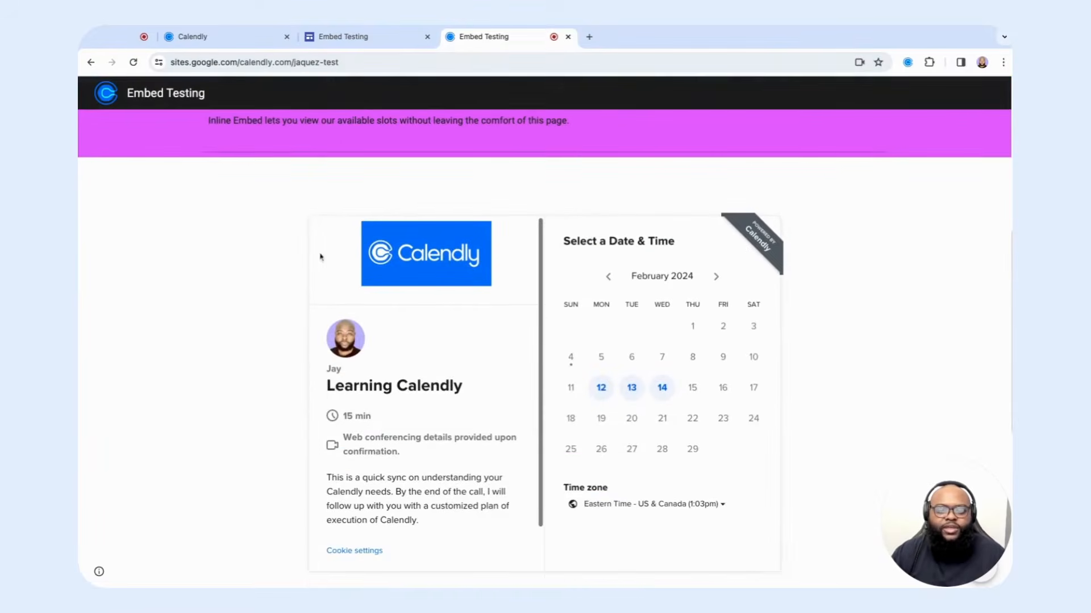
scroll(252, 321, down, 2)
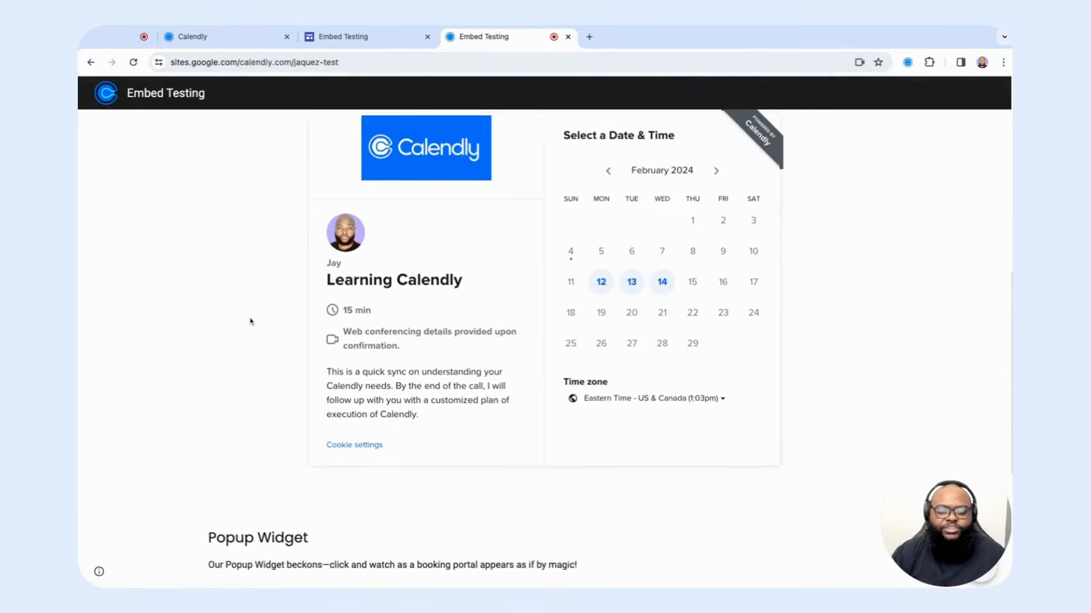
scroll(252, 321, up, 1)
scroll(544, 349, down, 1)
scroll(544, 349, up, 1)
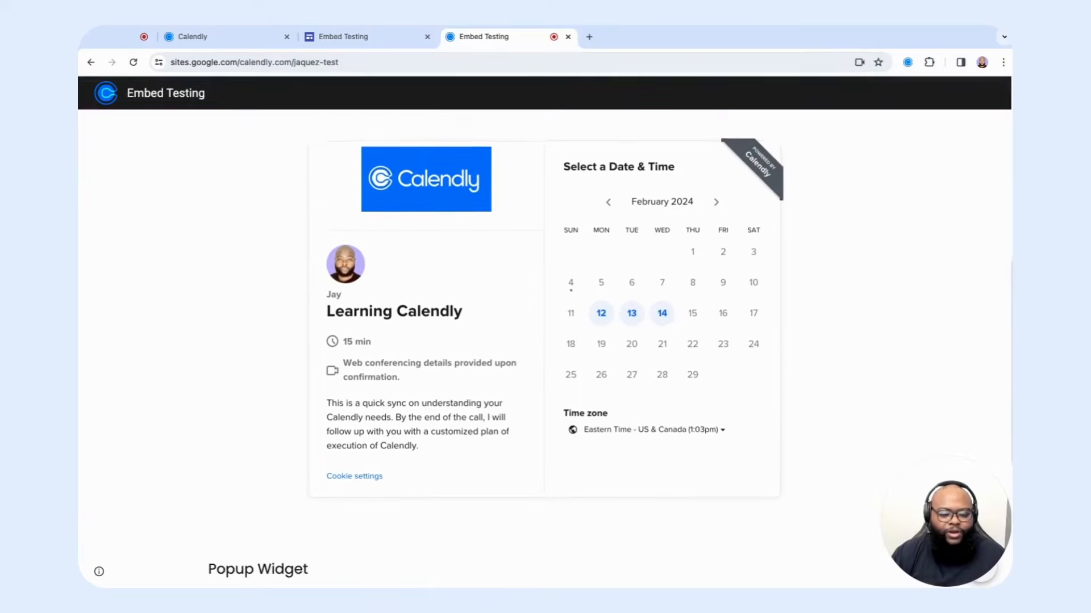
scroll(544, 349, up, 1)
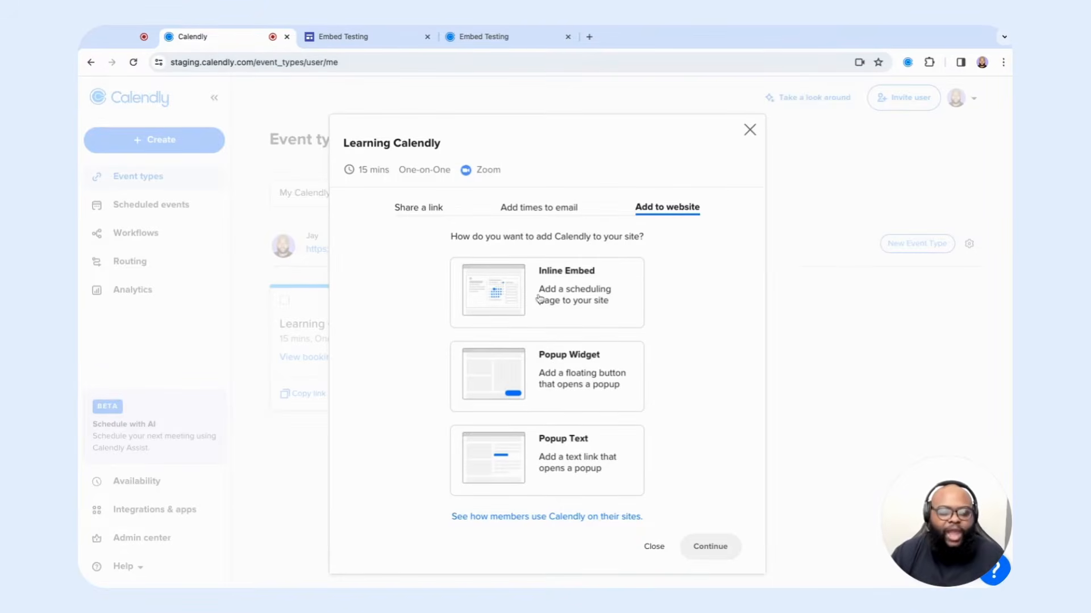
Choose the Popup Widget embed type for Learning Calendly and set its button text to "Calendly Meeting Click Here"
click(564, 374)
click(700, 547)
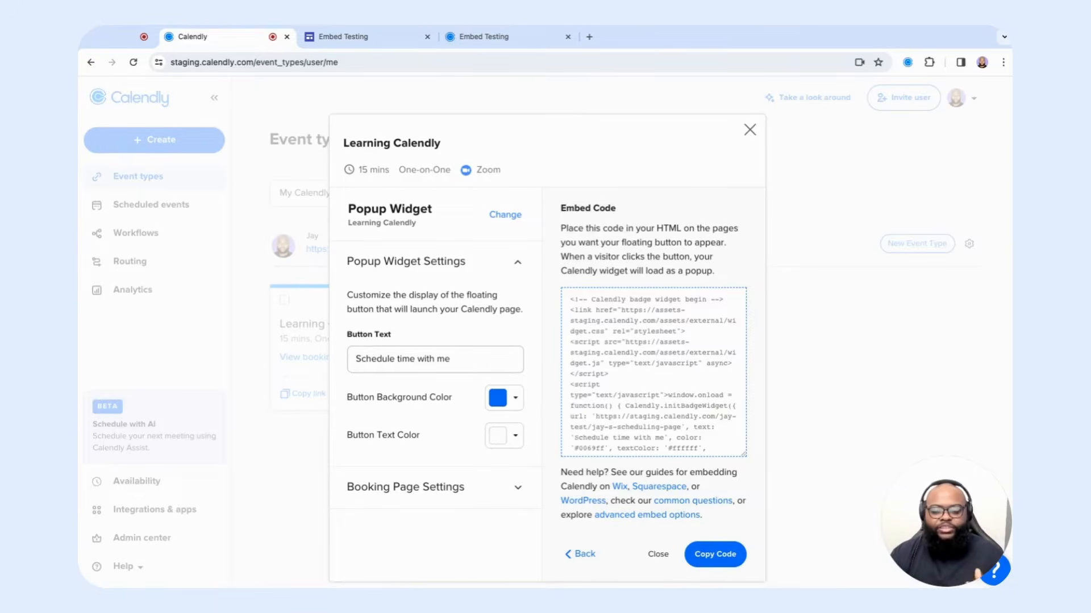
triple_click(456, 363)
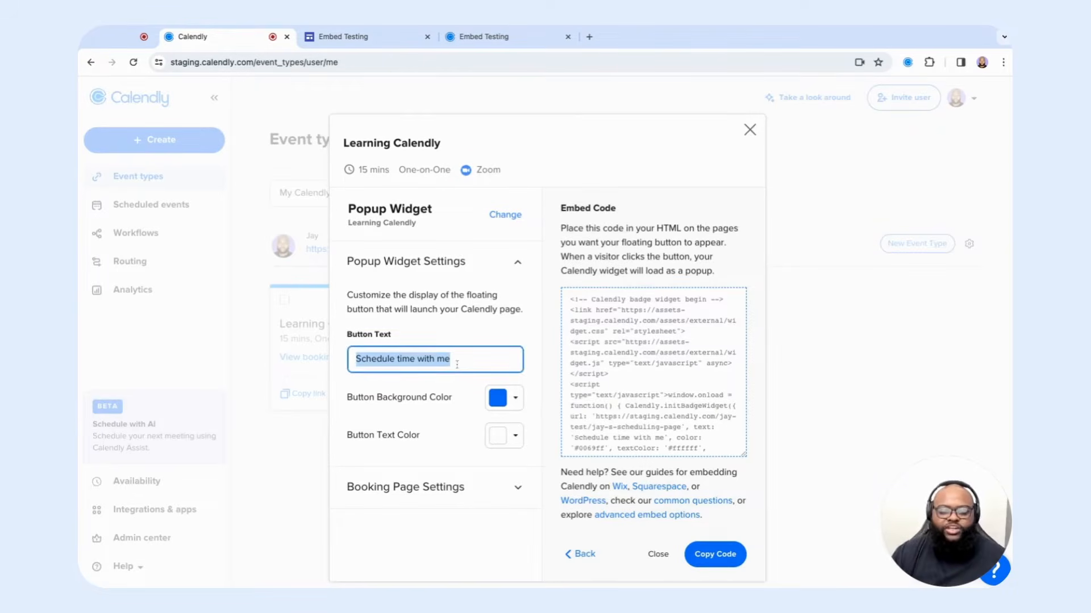
text(Calendl)
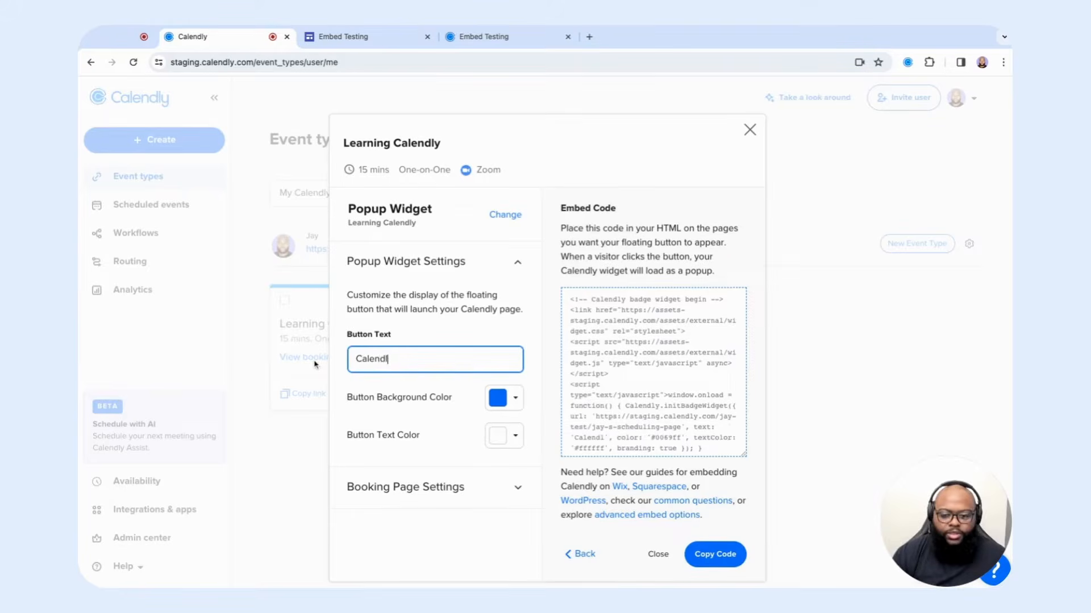
text(y Meeting )
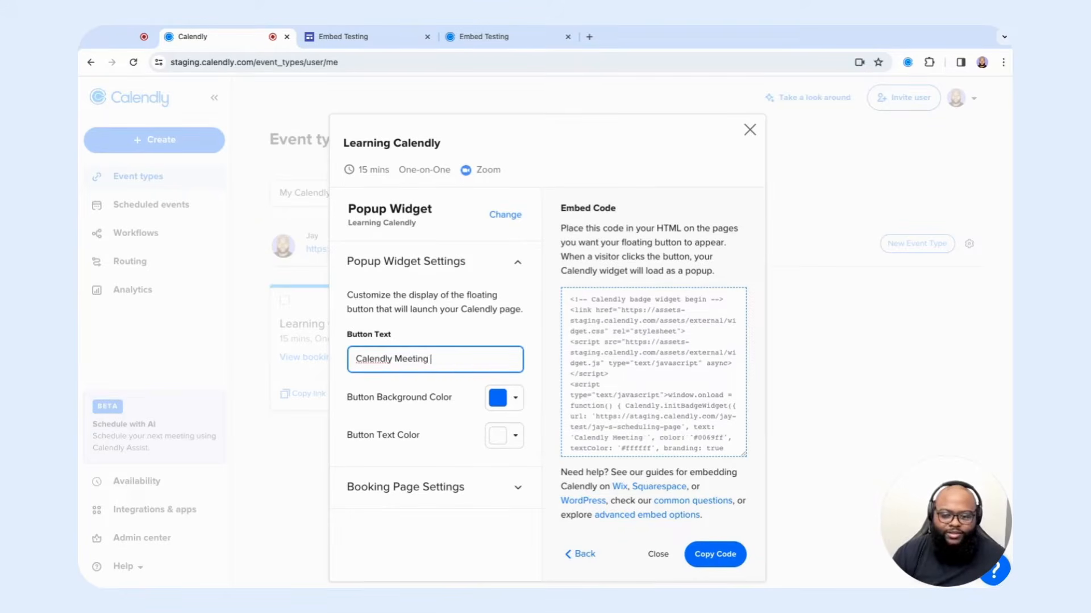
text(Click Here)
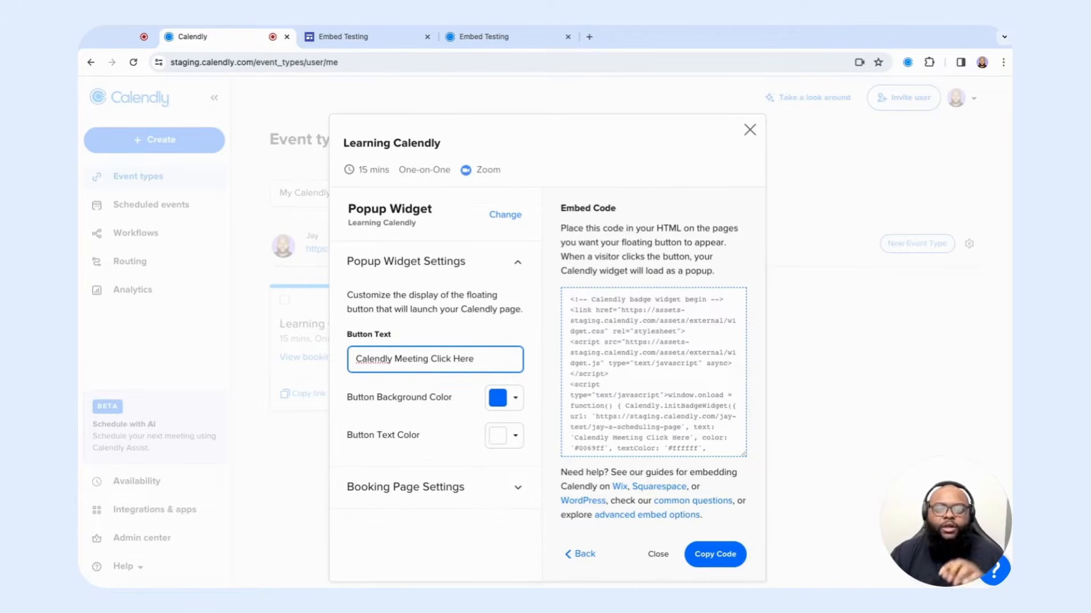
Review the popup widget's booking page settings and copy its embed code
click(427, 493)
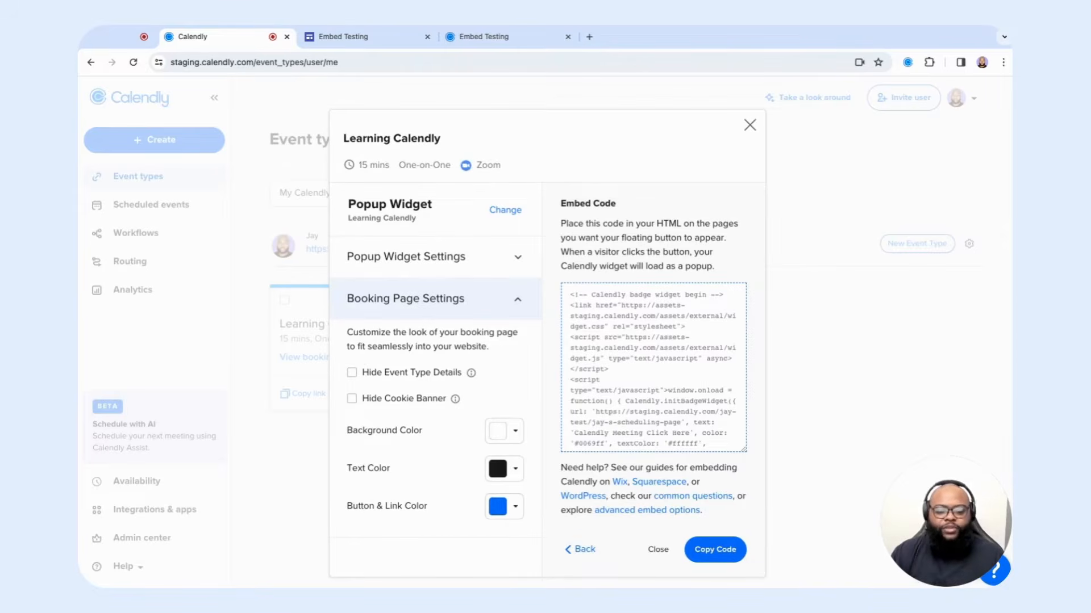
click(517, 305)
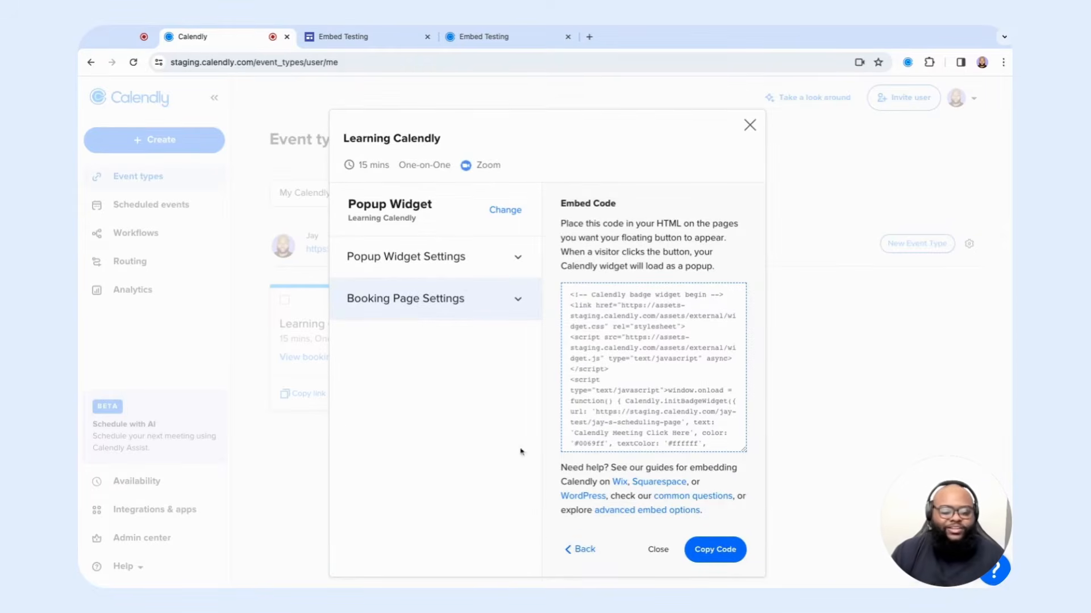
click(724, 554)
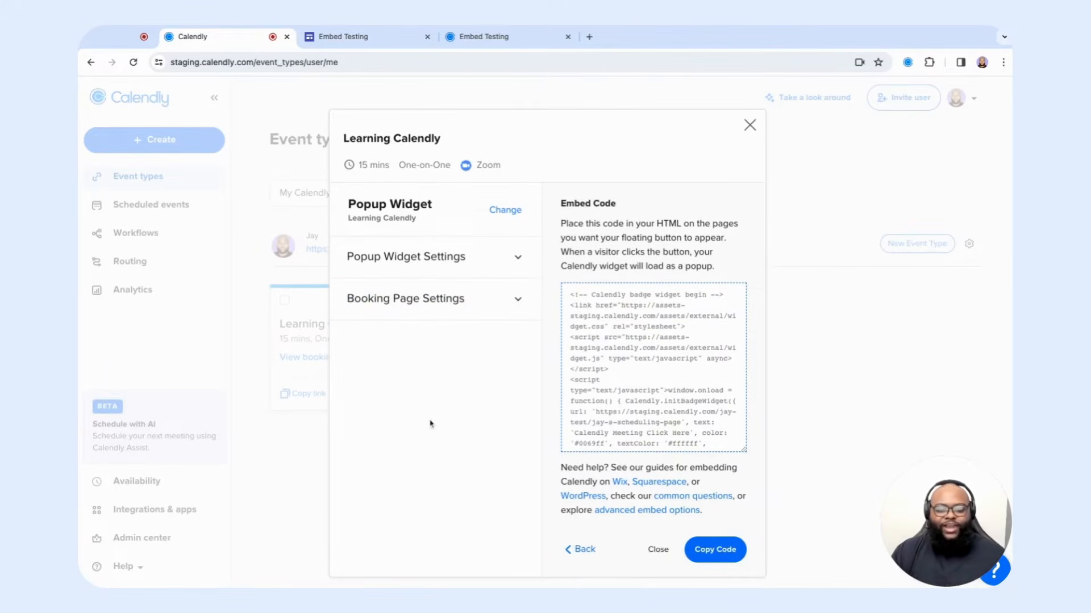
Switch to the Google Sites editor and insert the copied popup widget code as an embed below the Popup Widget section
click(343, 37)
scroll(246, 229, down, 5)
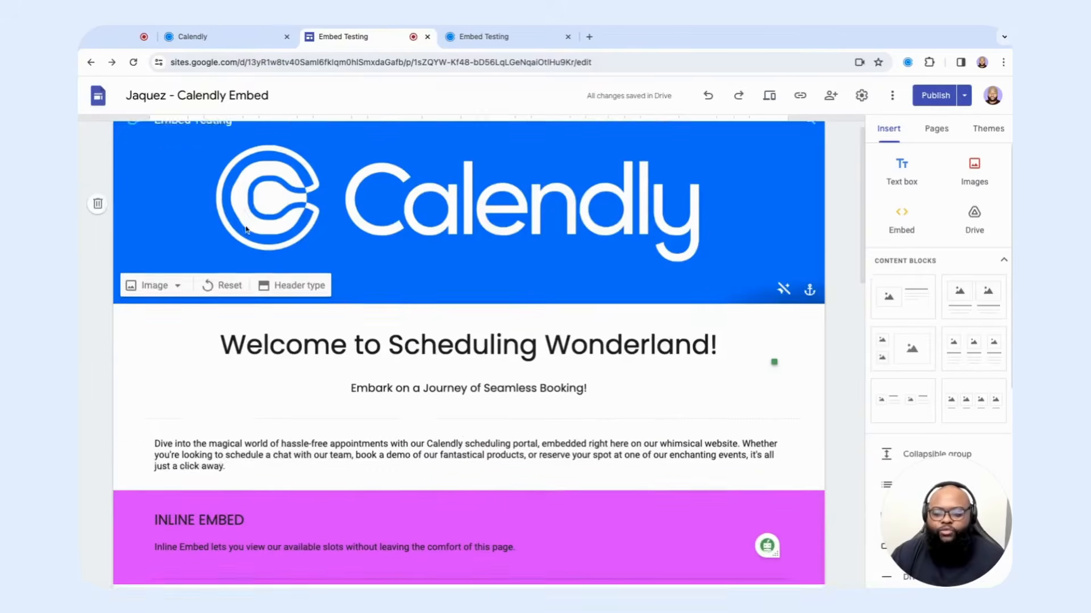
scroll(246, 229, down, 10)
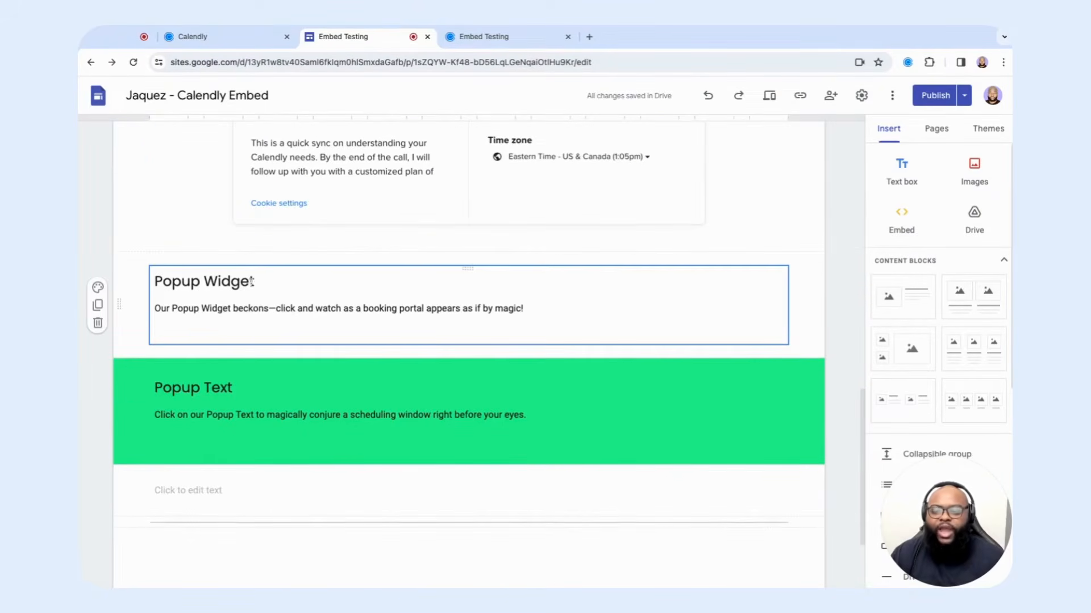
click(177, 323)
click(140, 344)
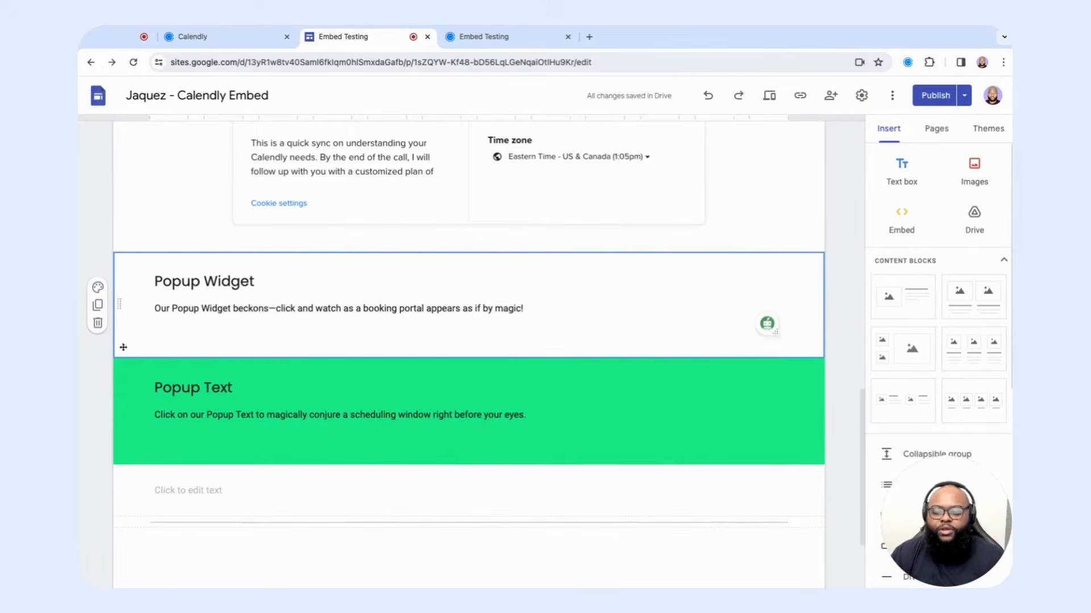
click(904, 226)
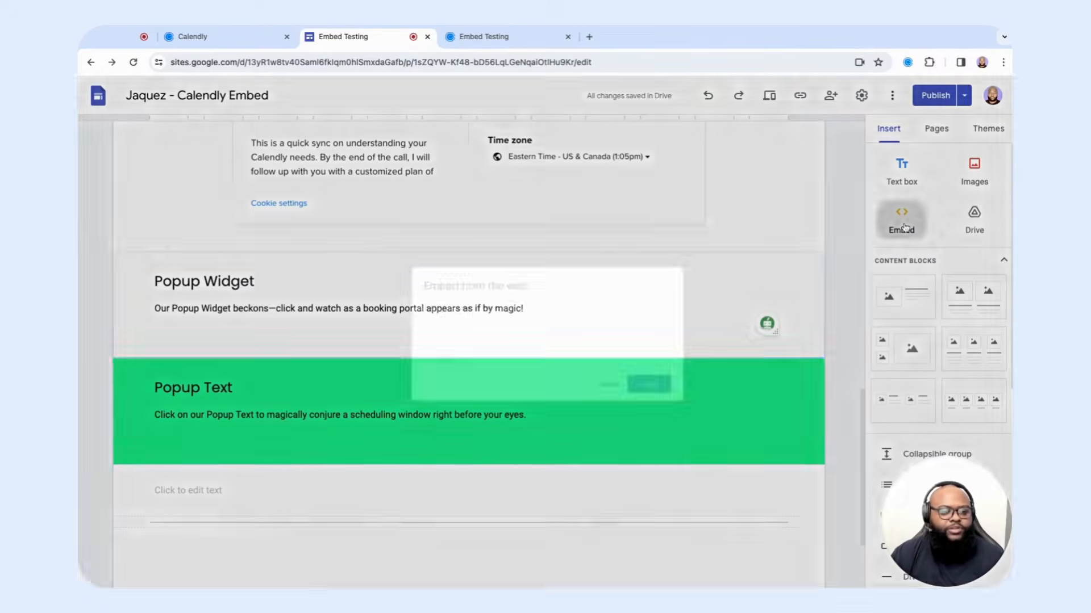
click(465, 284)
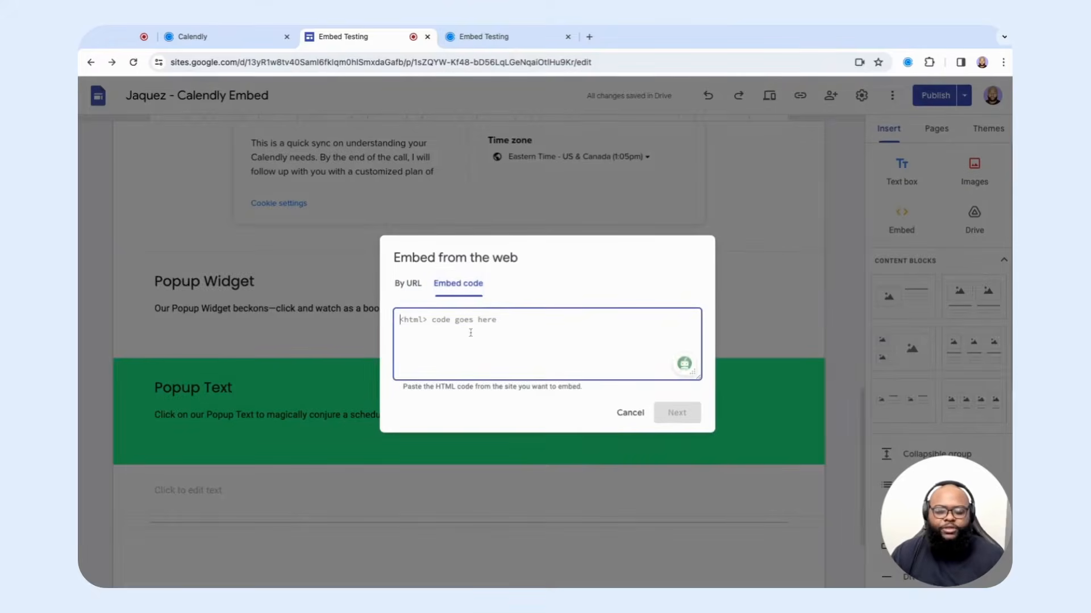
key(ctrl+v)
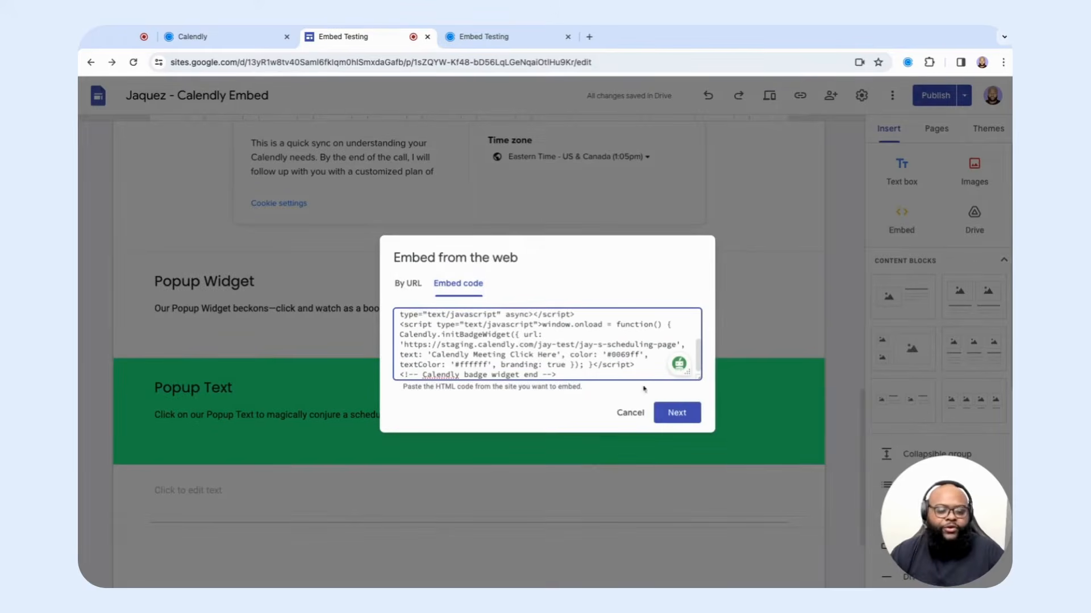
click(689, 414)
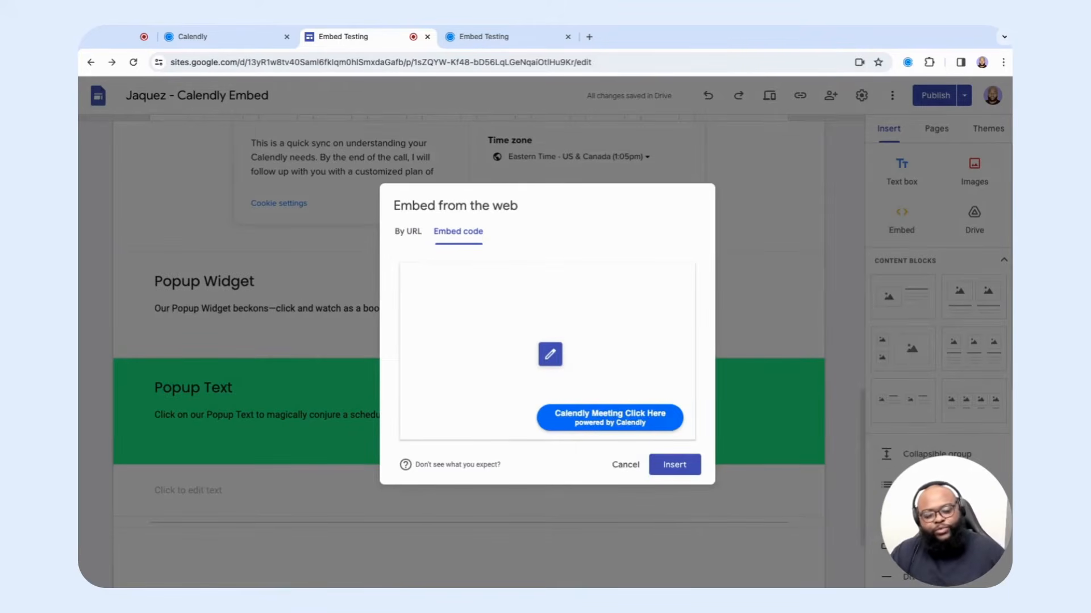
click(672, 464)
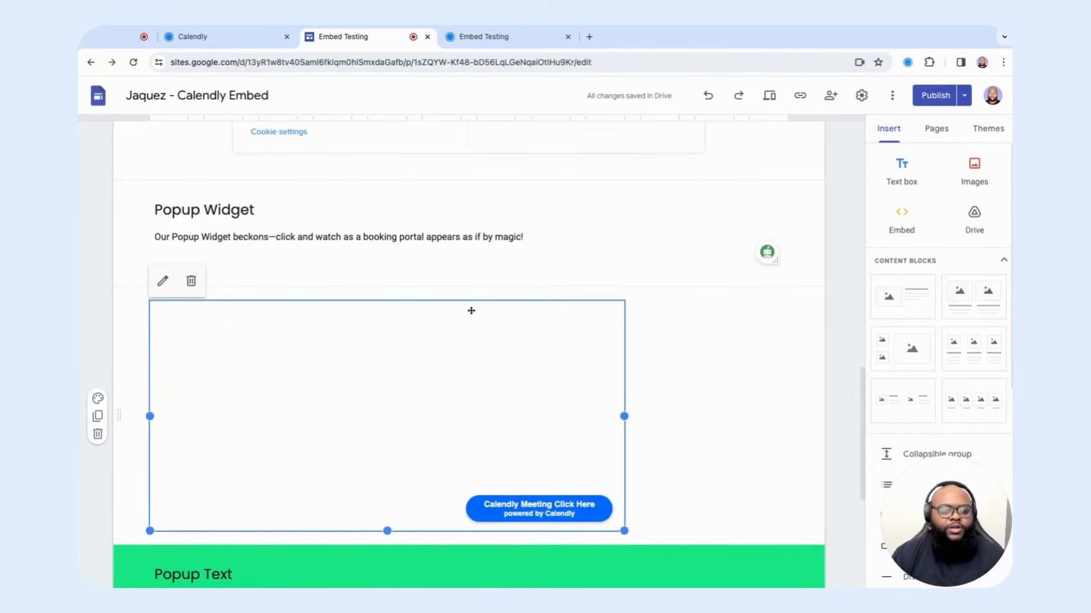
Extend the popup widget embed downward to make its frame taller, keeping its width
drag(387, 531, 386, 575)
scroll(380, 470, down, 2)
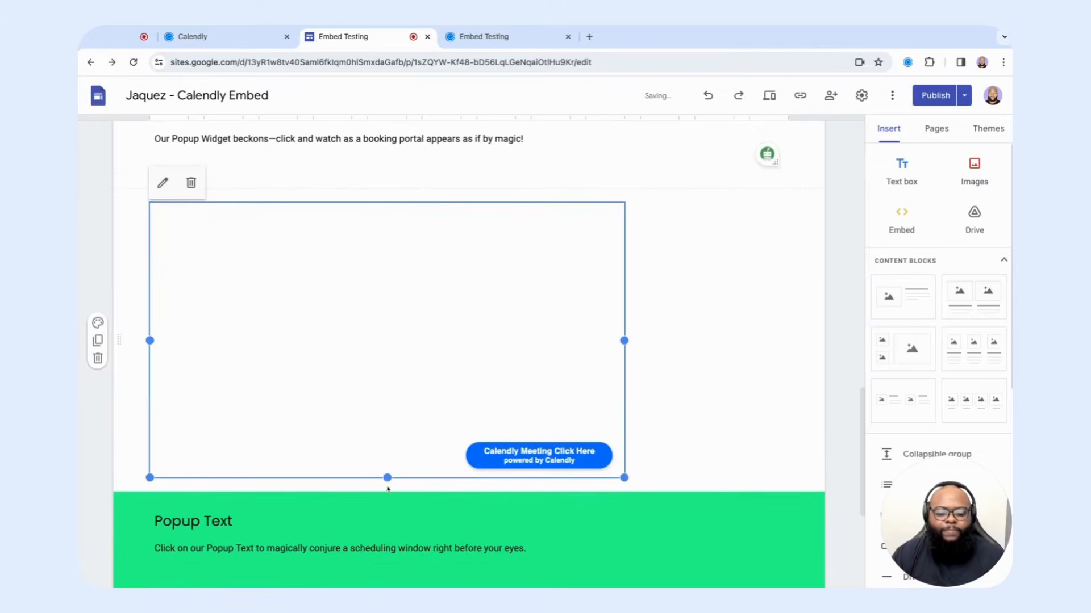
drag(387, 477, 387, 521)
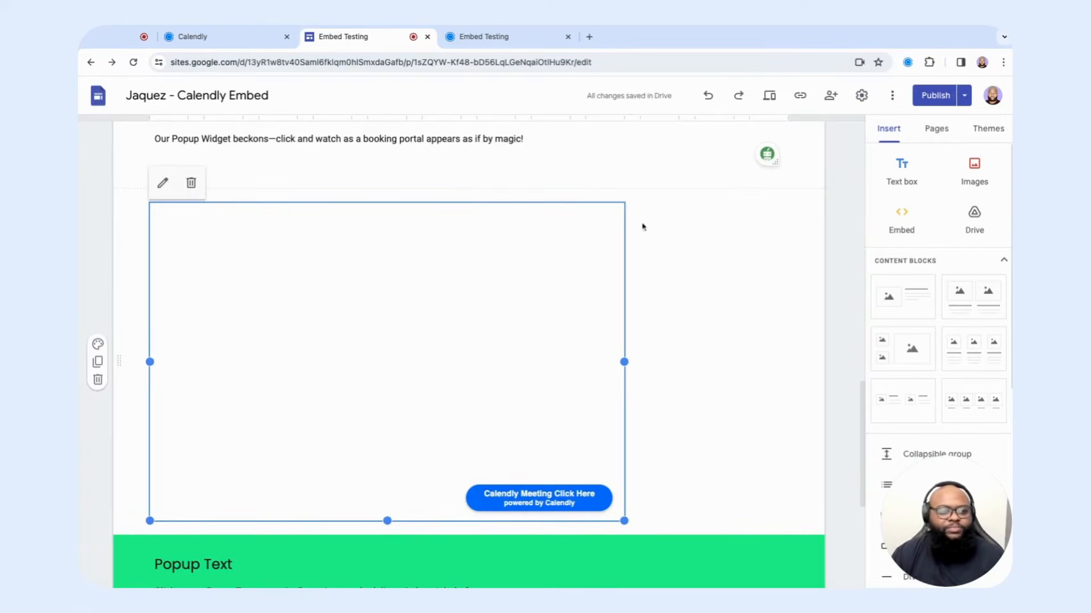
Publish the updated Home page and switch to the live Embed Testing site
click(925, 97)
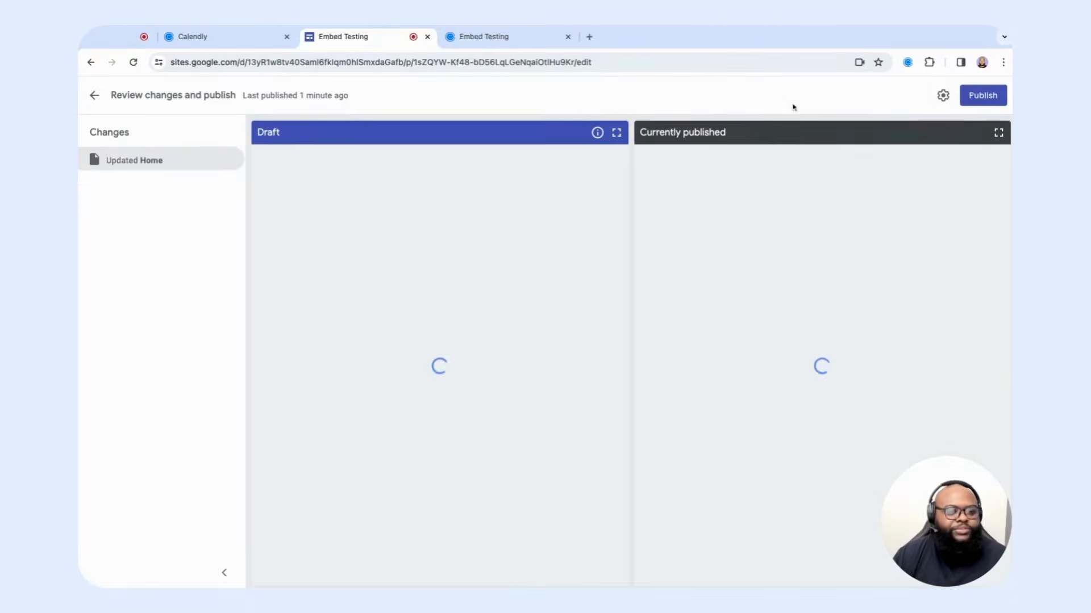
click(977, 96)
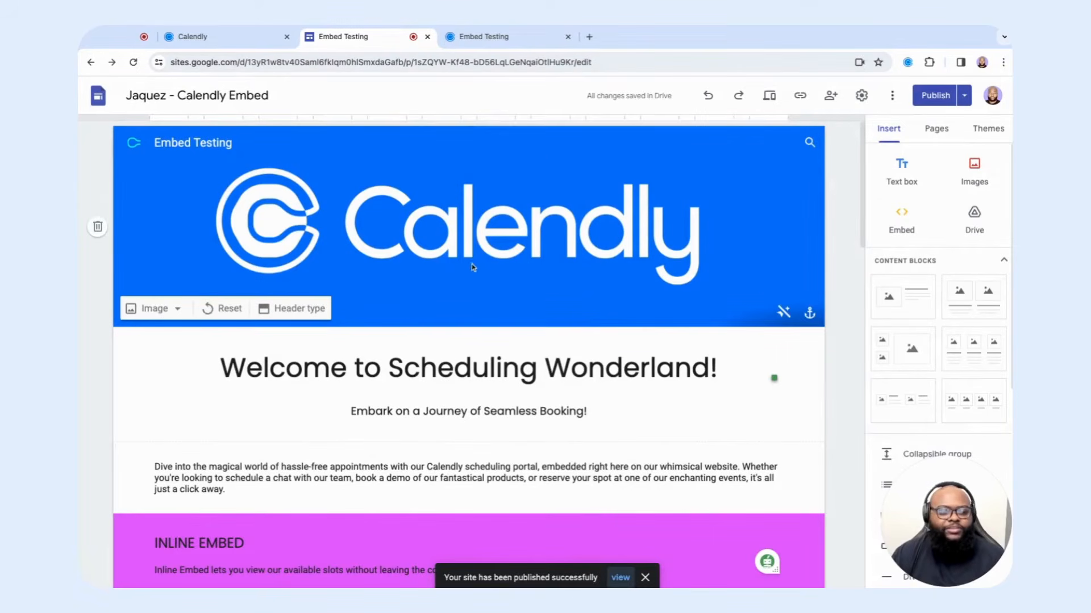
click(495, 39)
click(388, 64)
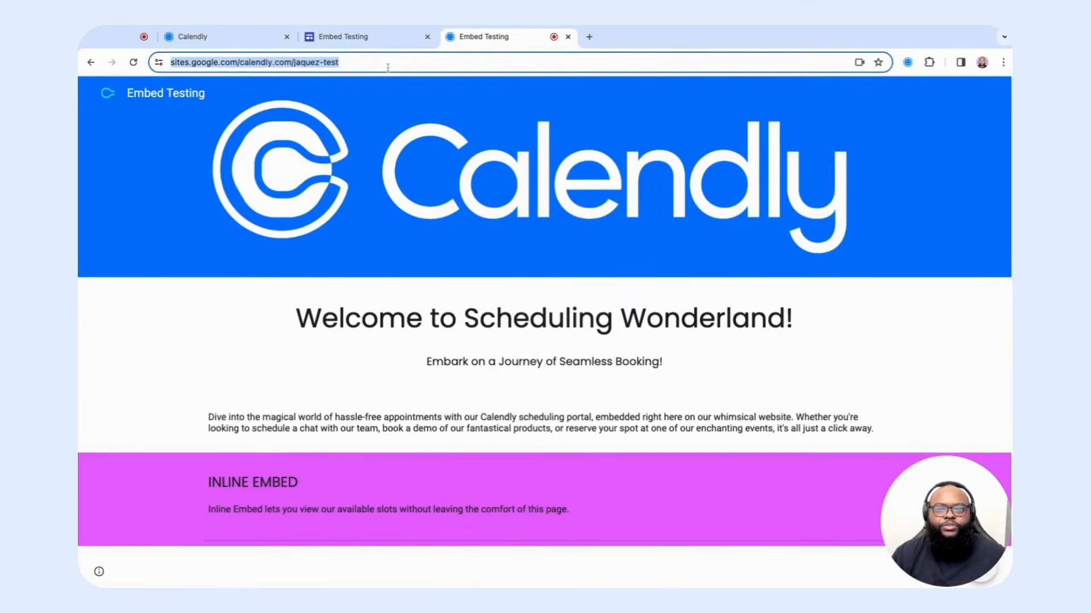
Open the "Calendly Meeting Click Here" popup on the published page and look through its booking window
click(360, 211)
scroll(360, 212, down, 10)
scroll(275, 443, down, 6)
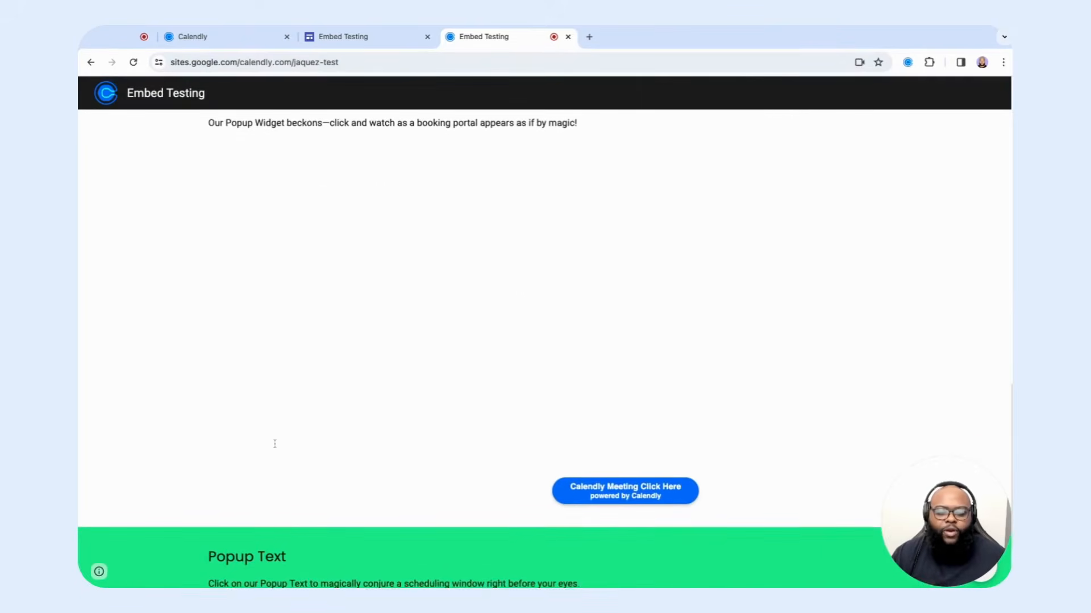
click(609, 492)
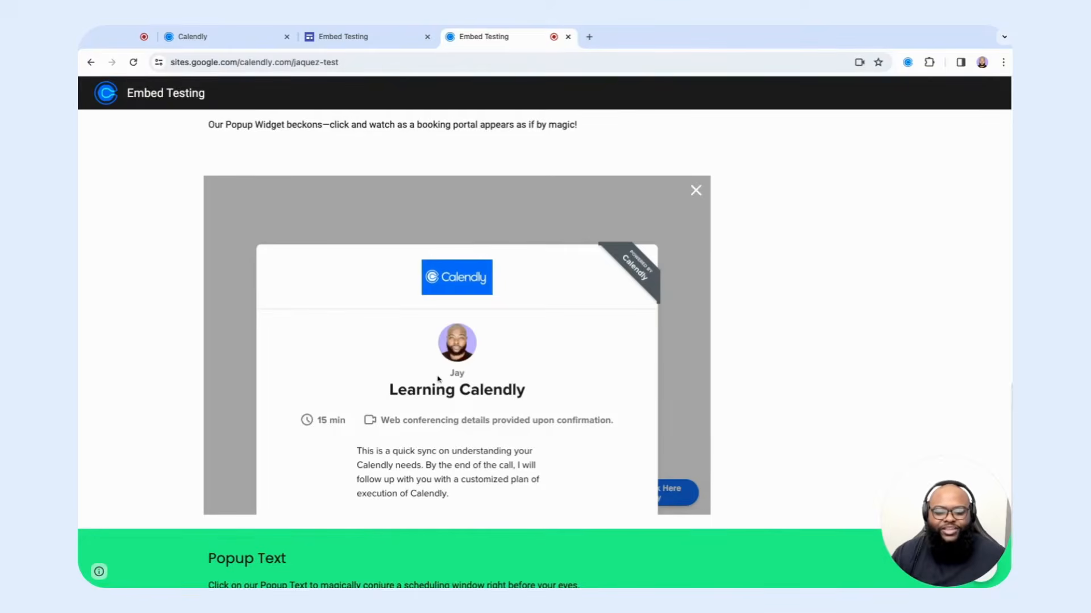
scroll(438, 378, down, 6)
scroll(438, 379, up, 6)
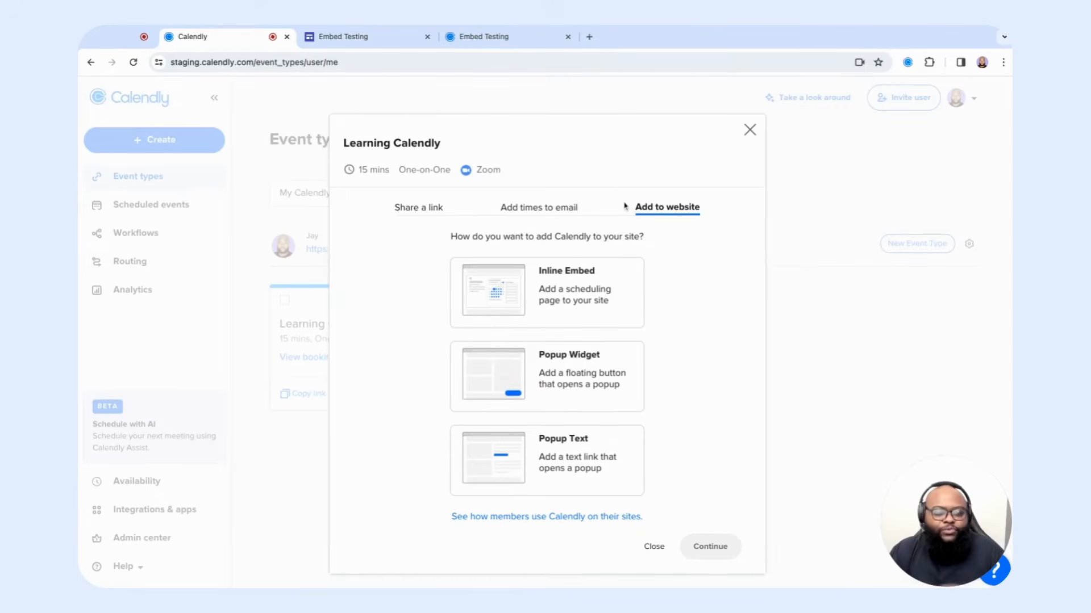
In Calendly, choose the Popup Text embed type for Learning Calendly and set its link text to "Calendly Text Click HERE"
click(531, 471)
click(704, 556)
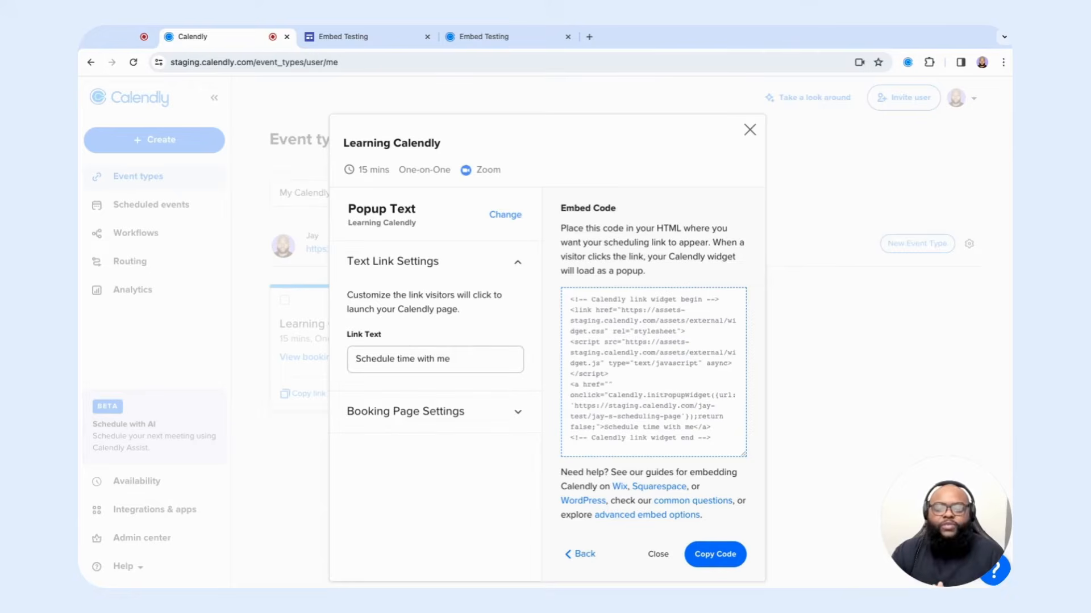
triple_click(454, 357)
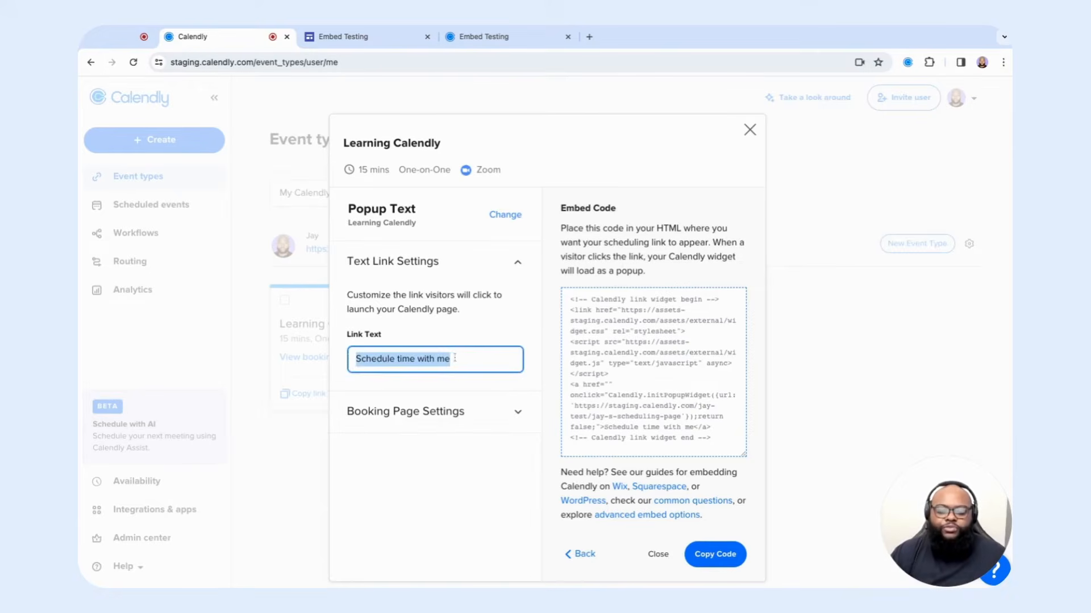
text(Calnedl)
key(BackSpace)
key(BackSpace)
key(BackSpace)
key(BackSpace)
text(endly )
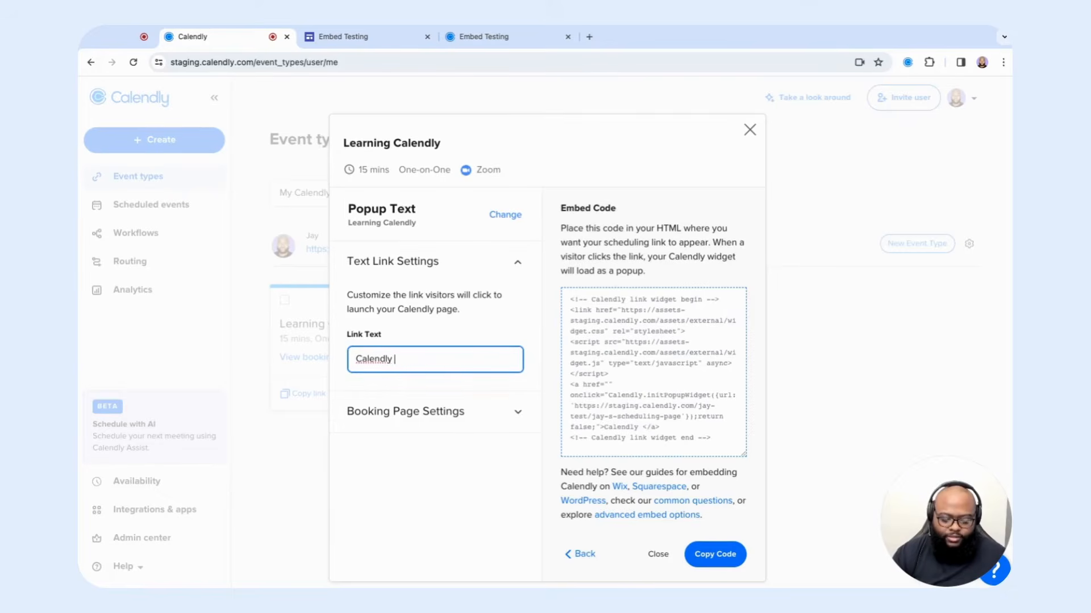
text(Text Click )
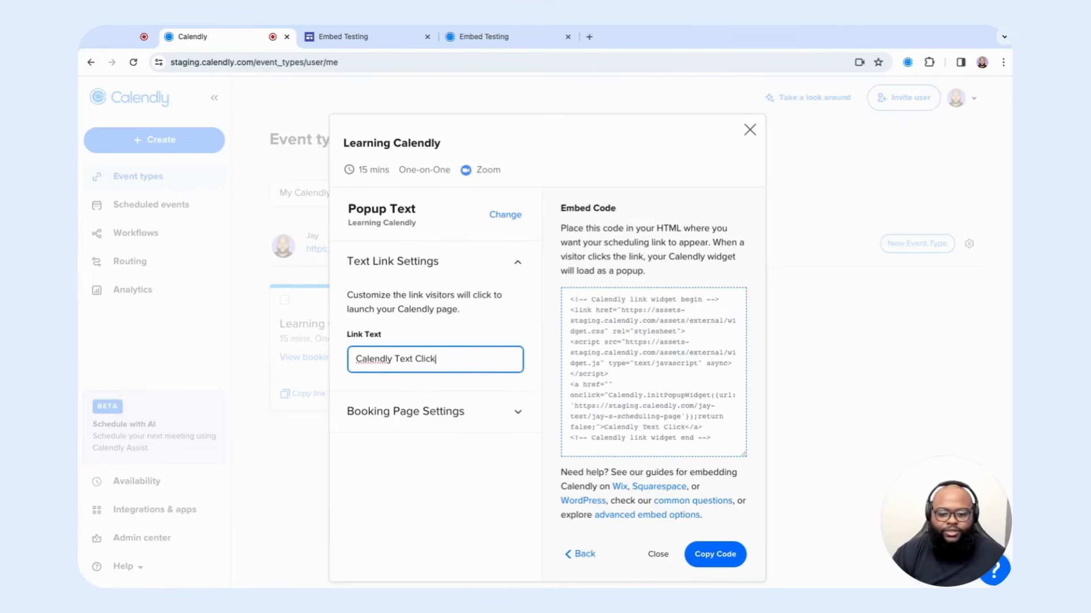
text(HERE)
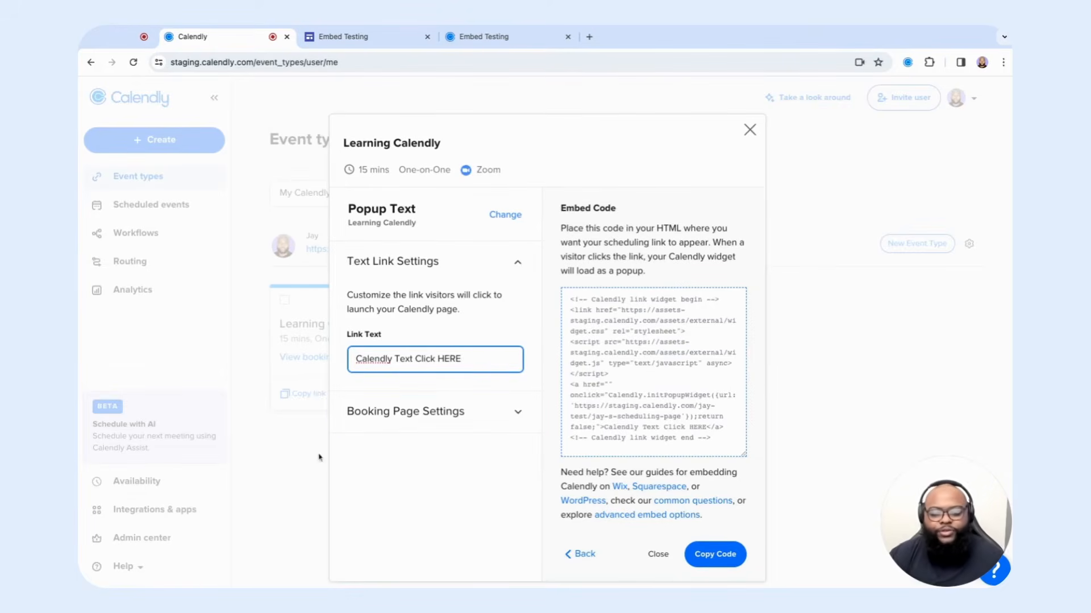
Copy the Popup Text embed code and insert it as an embed below the green Popup Text section in Google Sites
click(385, 409)
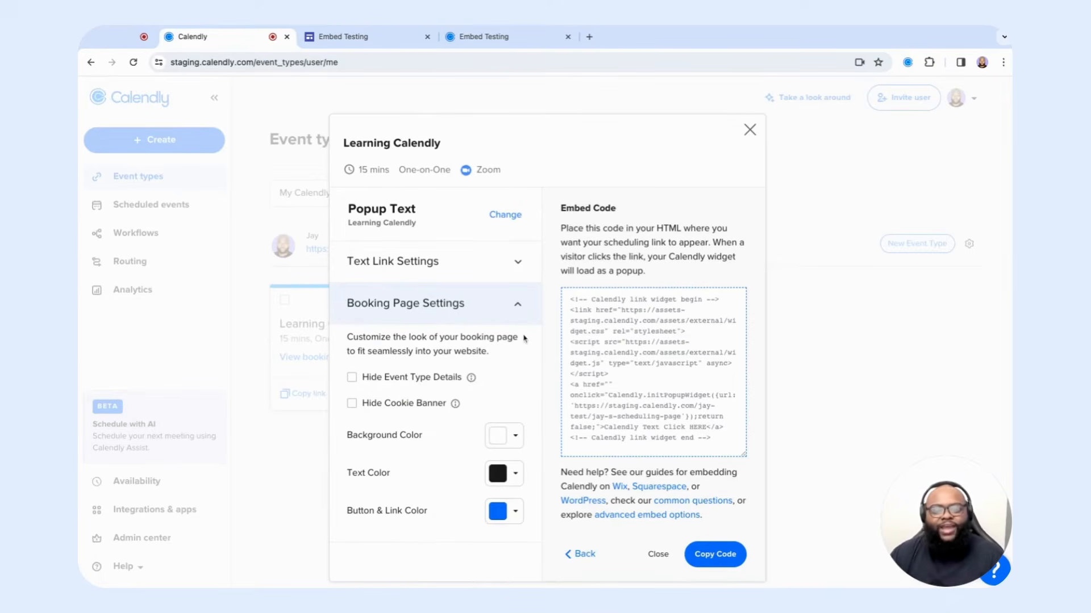
click(707, 554)
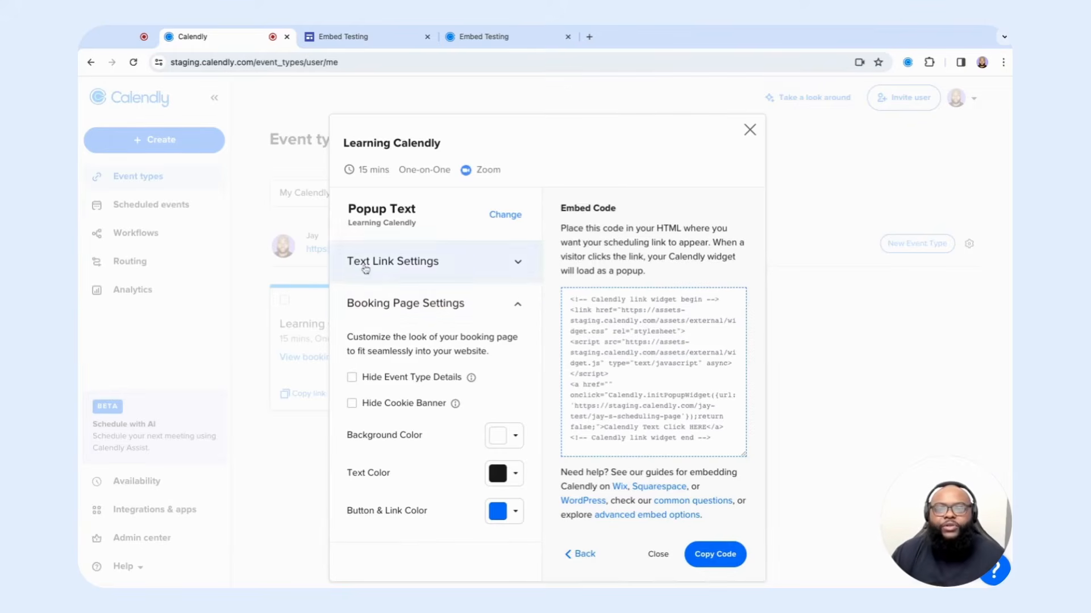
click(341, 36)
scroll(335, 263, down, 20)
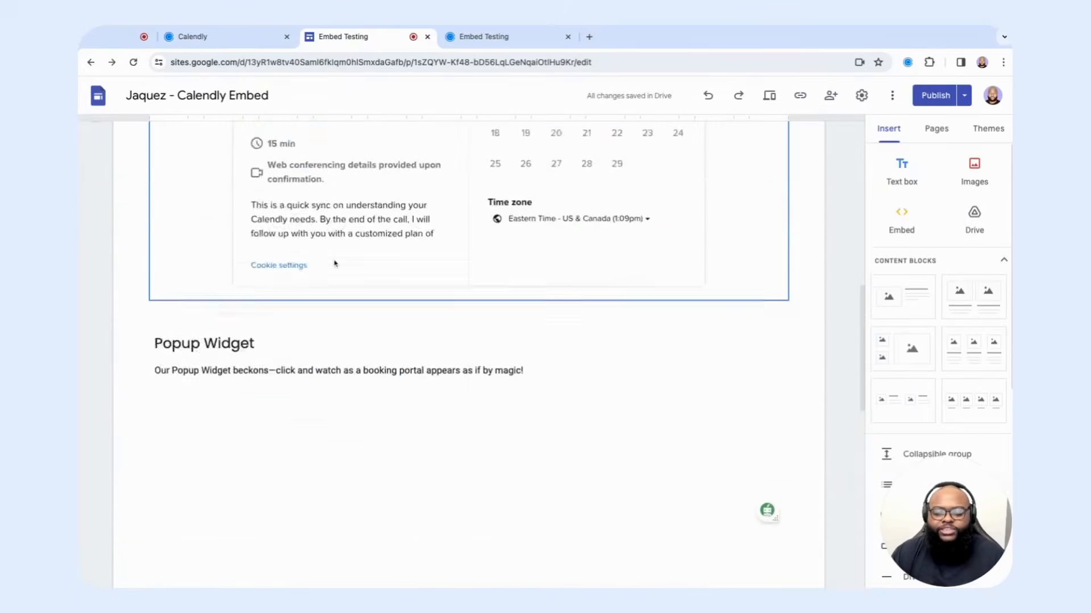
scroll(335, 263, down, 1)
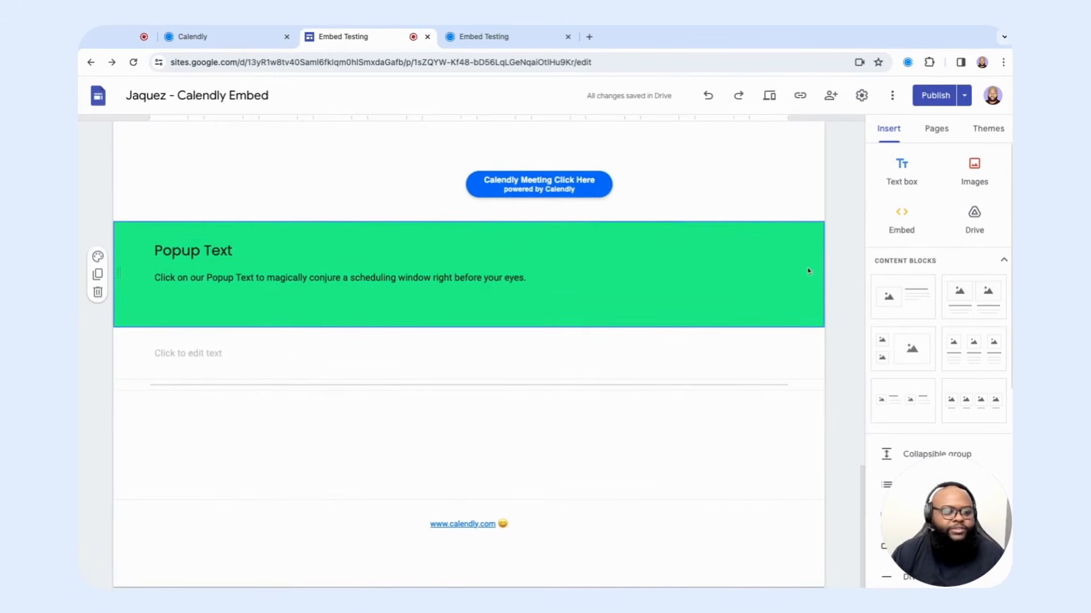
click(901, 221)
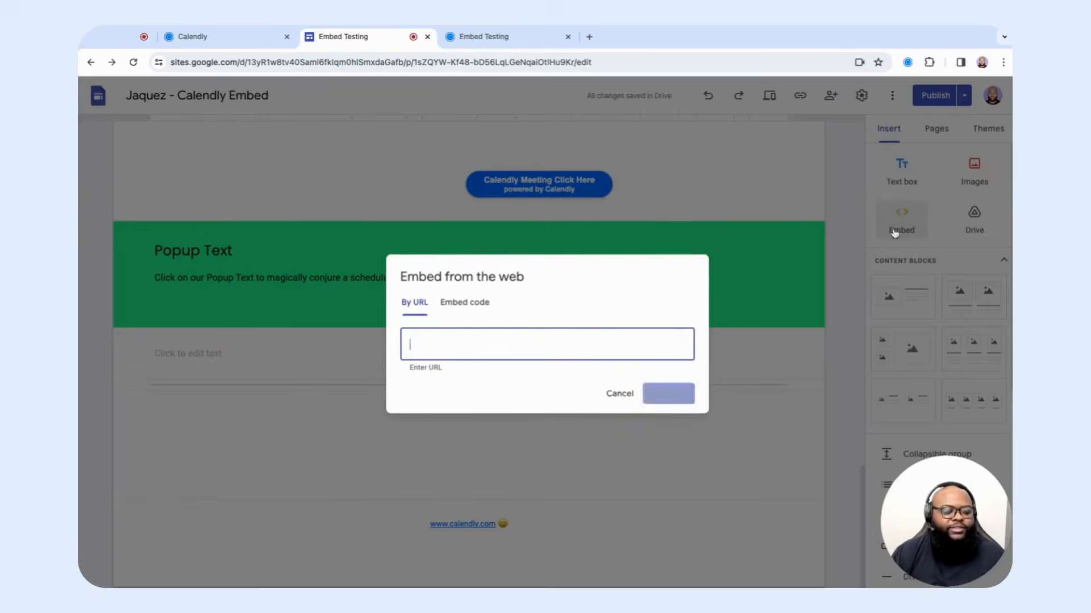
click(459, 307)
text(<script src="https://assets-staging.calendly.com/assets/external/widget.js" type="text/javascript" async></script> <a href="" onclick="Calendly.initPopupWidget({url: 'https://staging.calendly.com/jay-test/jay-s-scheduling-page'});return false;">Calendly Text Click HERE</a> <!-- Calendly link widget end -->)
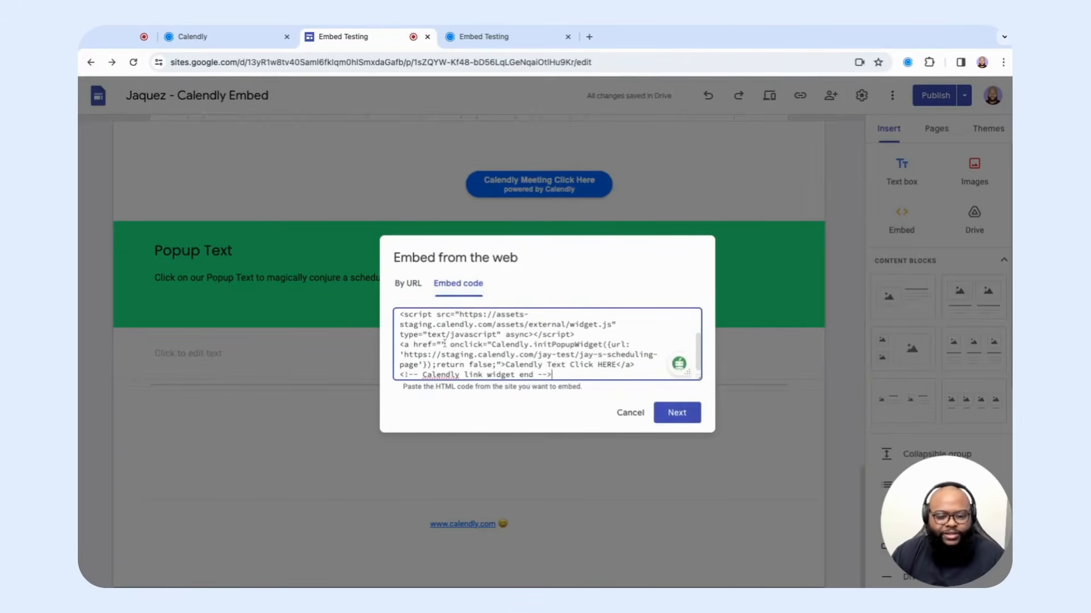
click(675, 417)
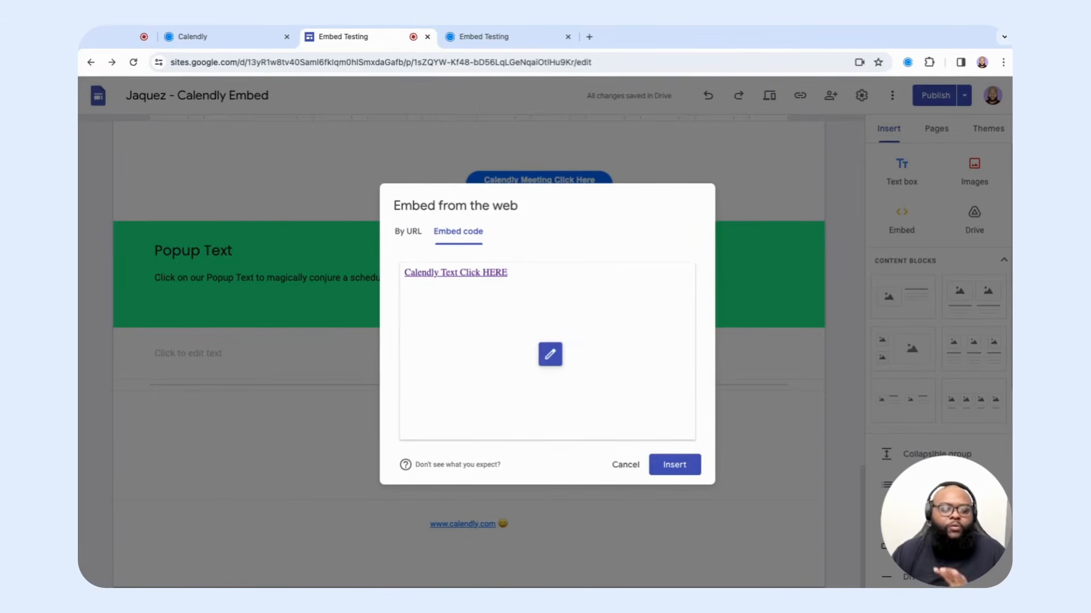
click(673, 464)
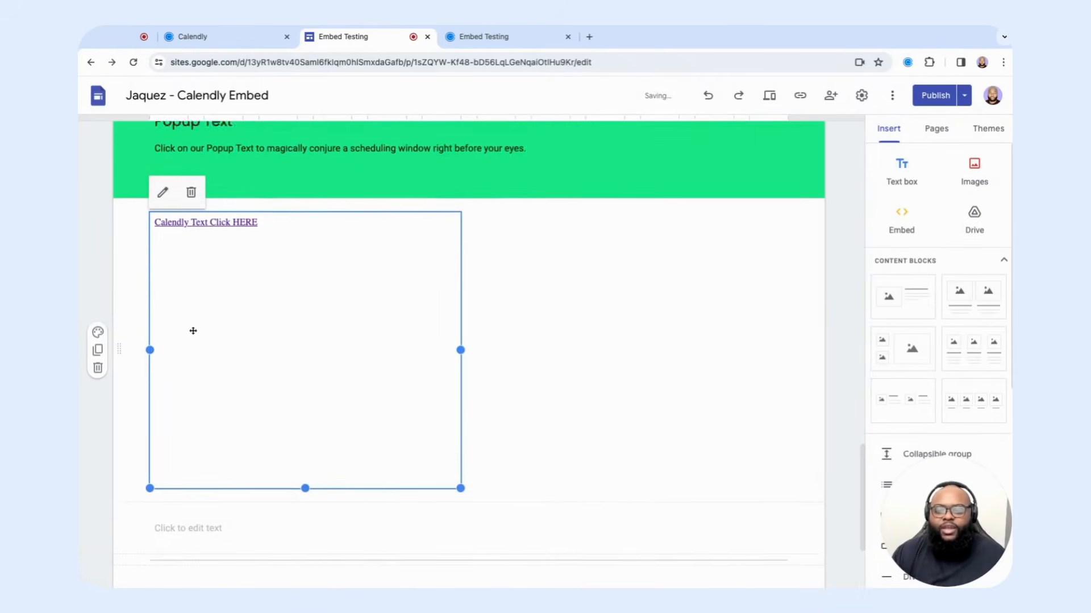
Publish the Home page with the new text link embed and return to the live site
click(935, 95)
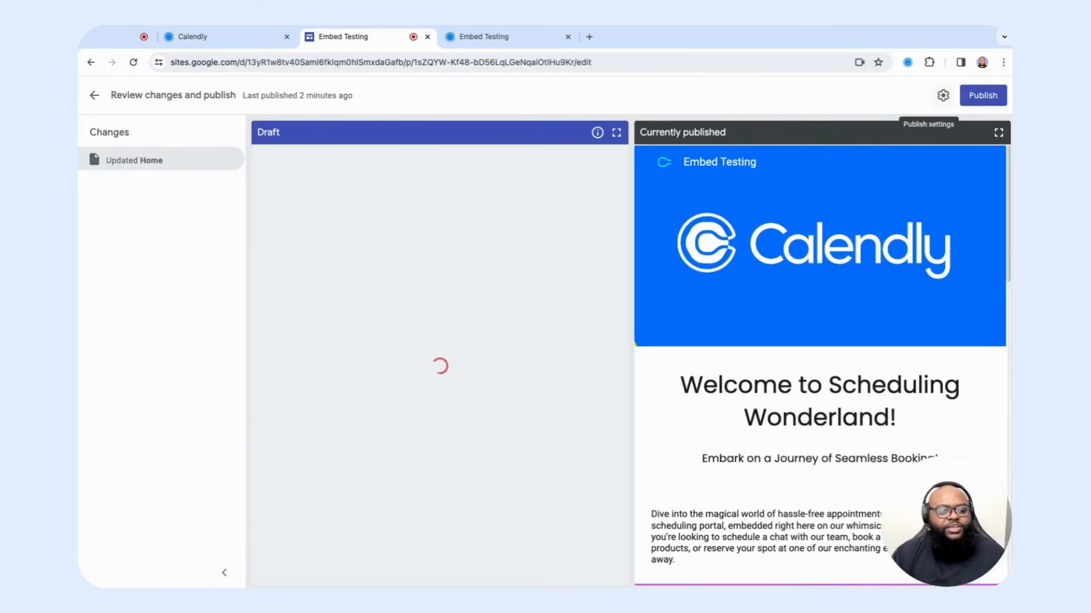
click(983, 95)
click(460, 37)
Open the "Calendly Text Click HERE" link on the published page and look through the scheduling popup
scroll(545, 341, down, 10)
scroll(314, 423, down, 10)
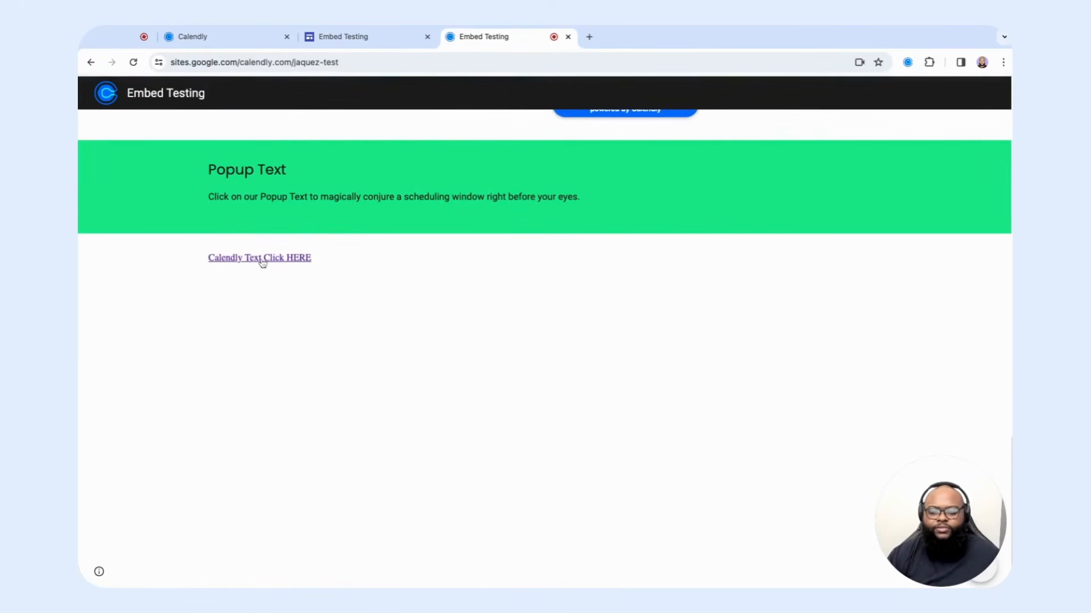
click(261, 260)
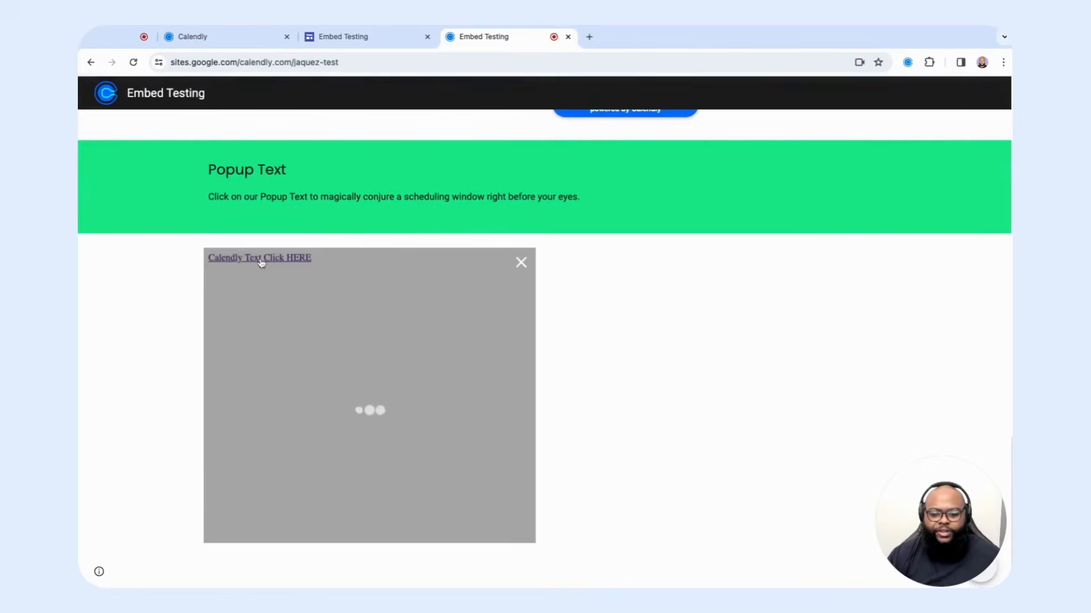
scroll(335, 390, down, 5)
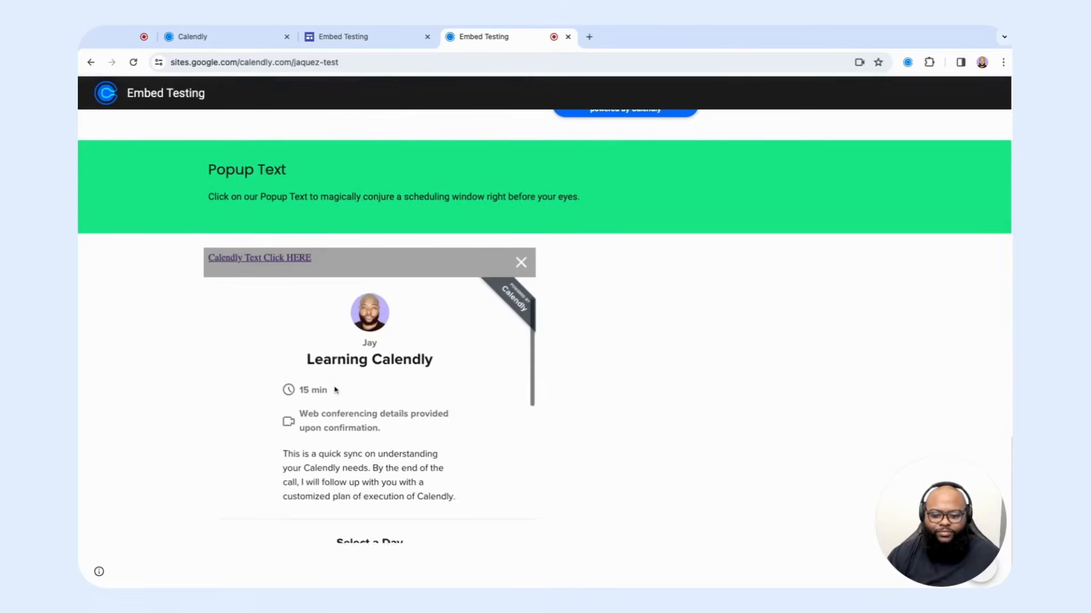
scroll(370, 392, up, 1)
scroll(370, 392, up, 4)
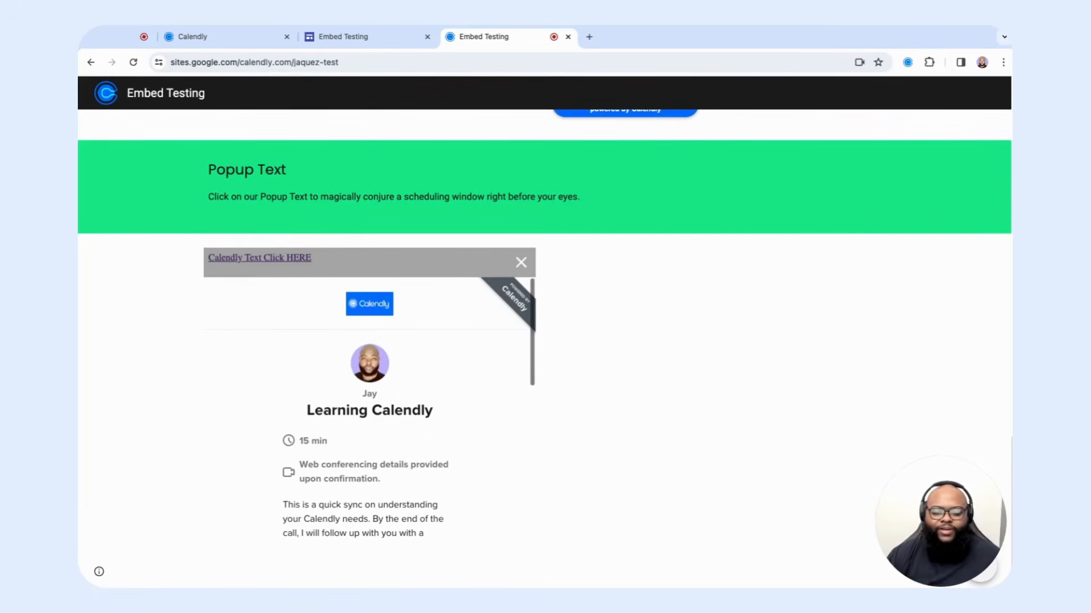
scroll(369, 392, down, 5)
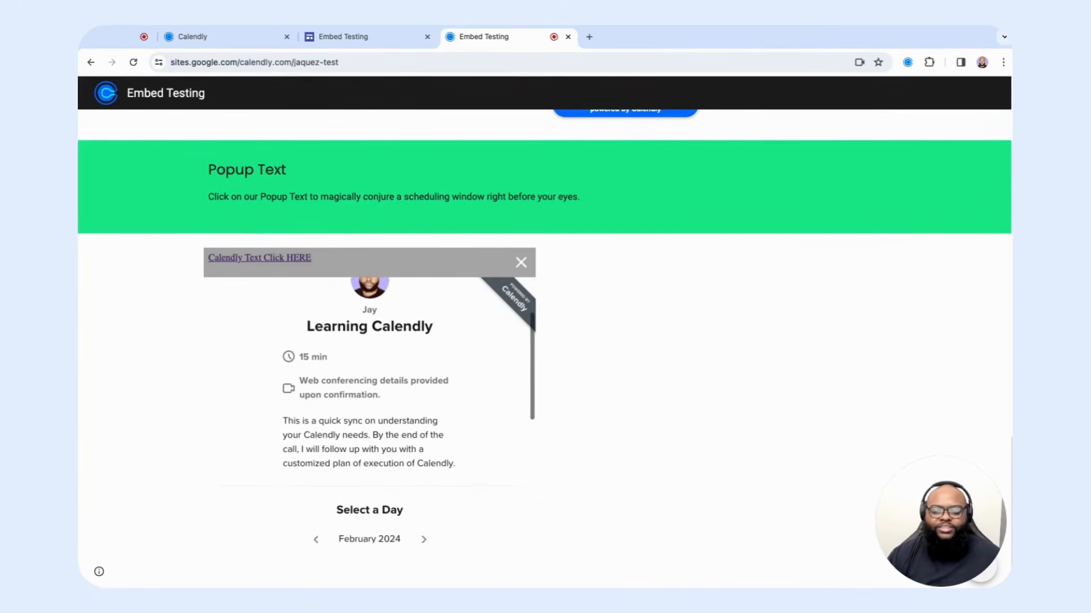
Look further down the Learning Calendly scheduling popup on the published page
scroll(369, 392, down, 2)
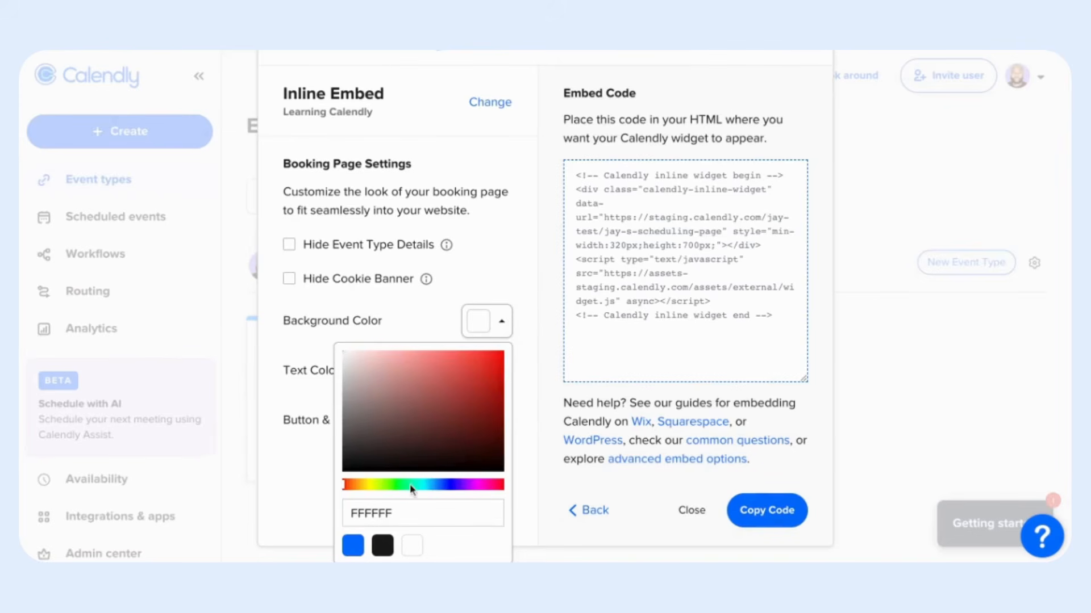
Set the Learning Calendly inline embed's background color to green 009D3D and open the button and link color selection
click(408, 484)
drag(476, 402, 505, 397)
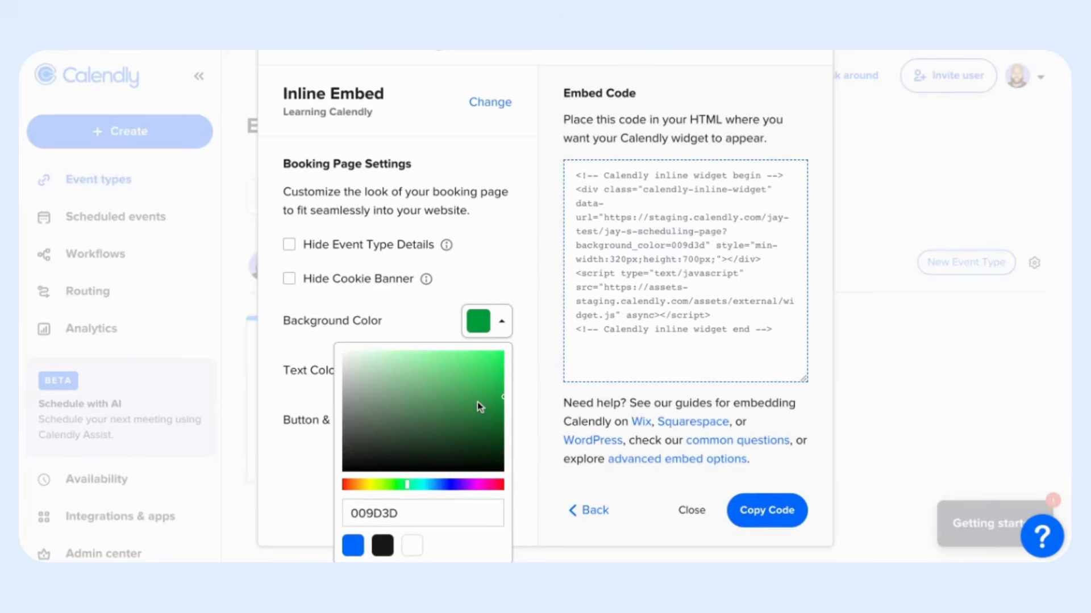
click(302, 345)
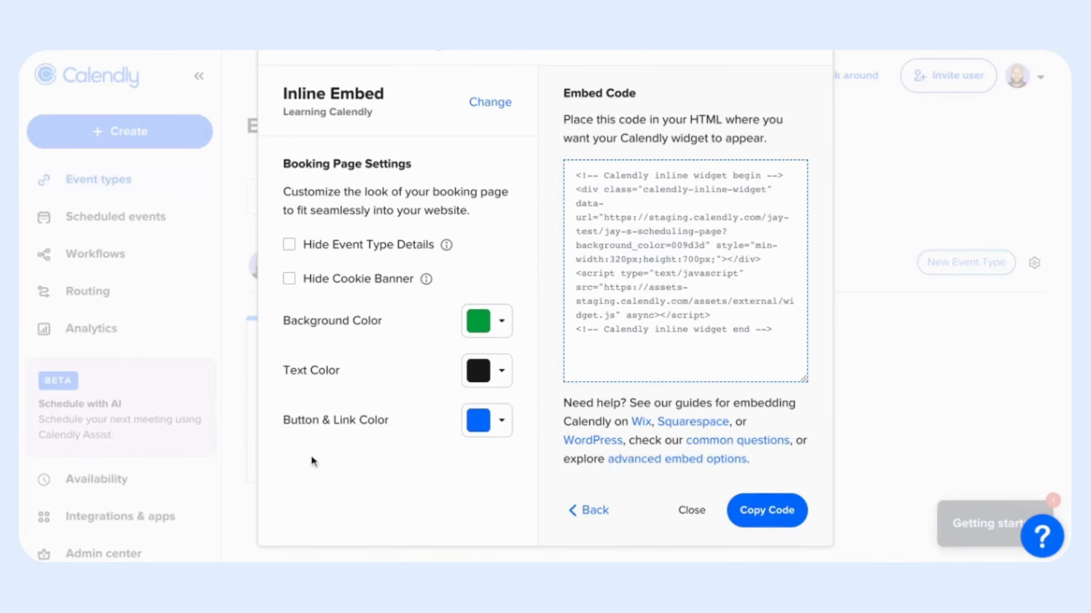
click(496, 426)
Read the Help Center's Pre-Fill questions section, including the prefill structure, custom answers and the HTML example code
scroll(445, 471, down, 2)
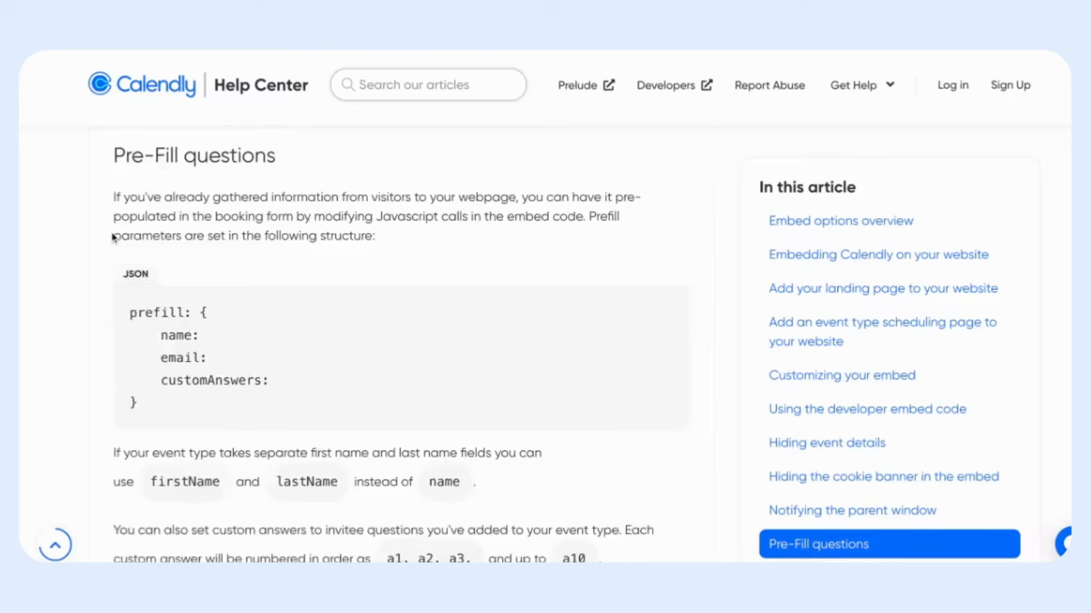
scroll(112, 236, down, 2)
scroll(112, 236, down, 5)
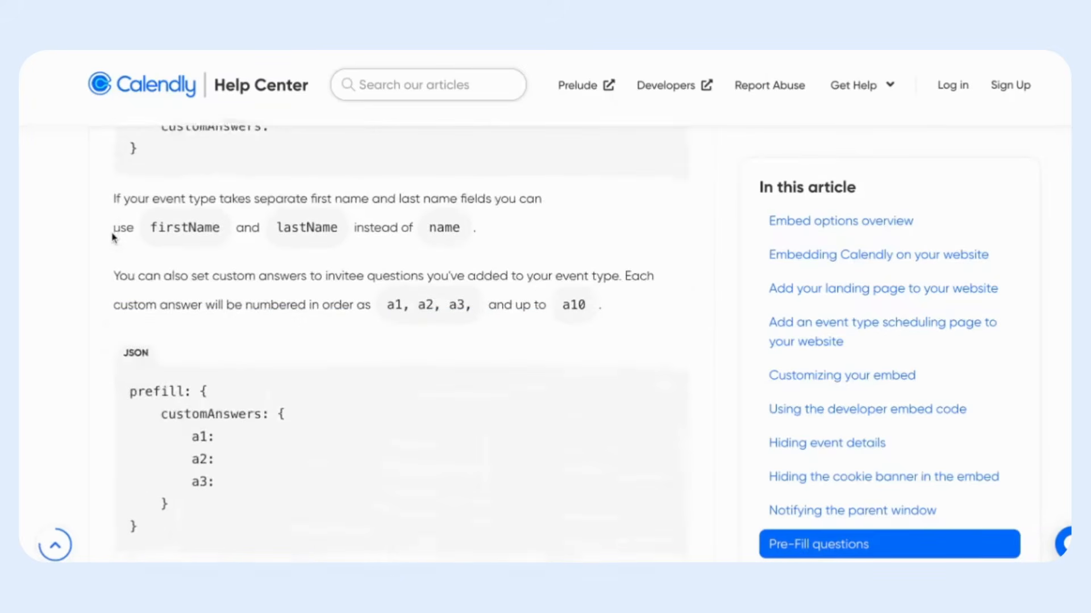
scroll(112, 237, down, 4)
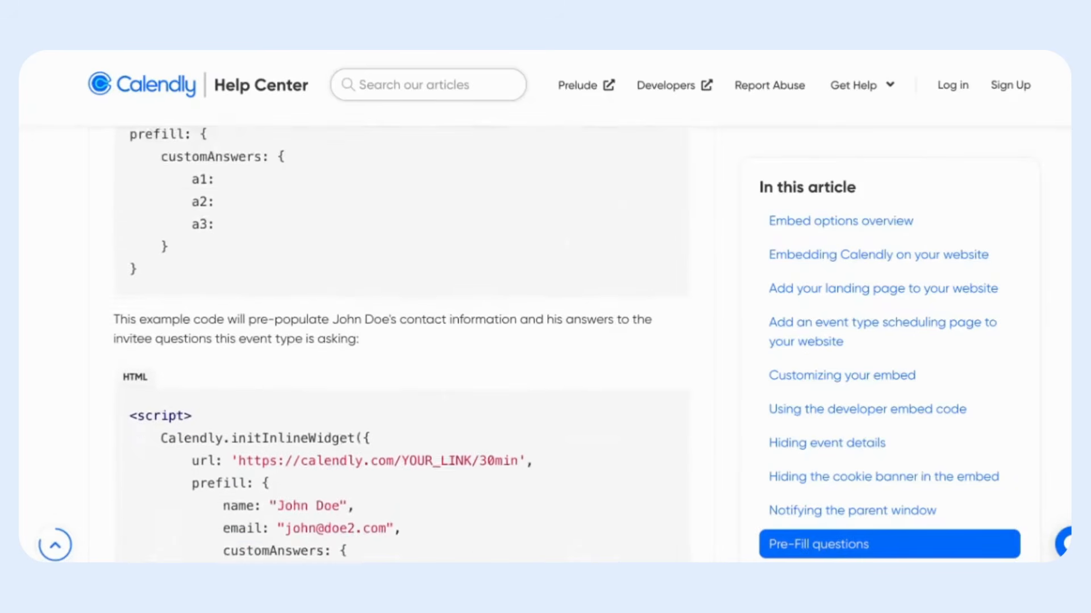
scroll(330, 341, down, 3)
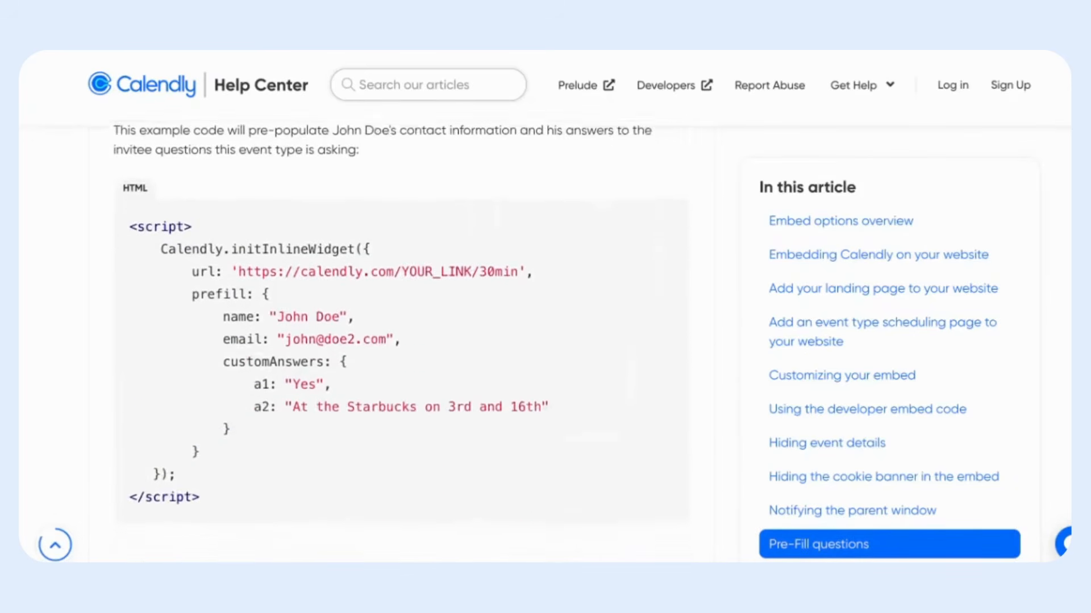